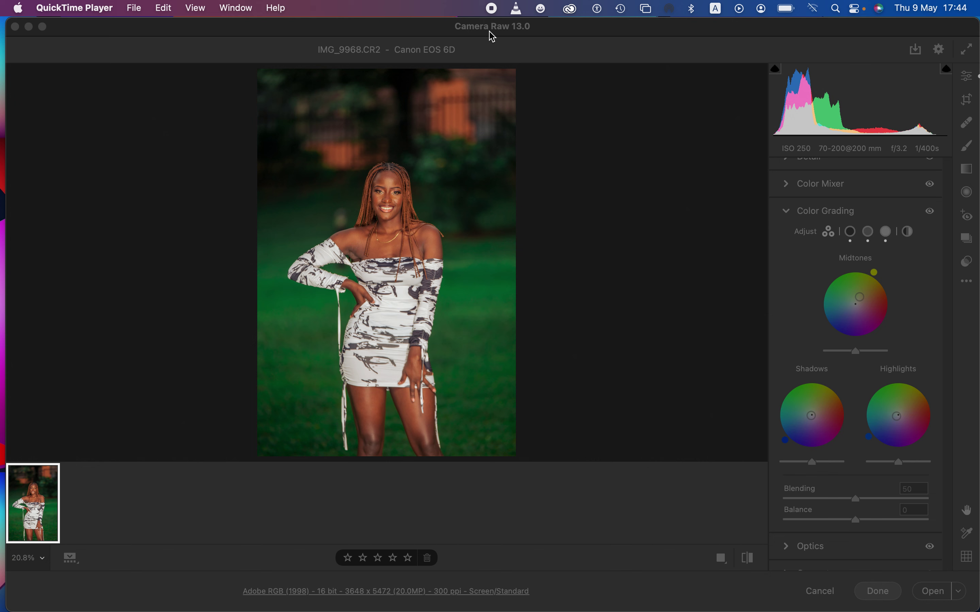
# Step: Flip repeatedly between the graded IMG_9968 and the original, ending on the edited version
pyautogui.click(747, 566)
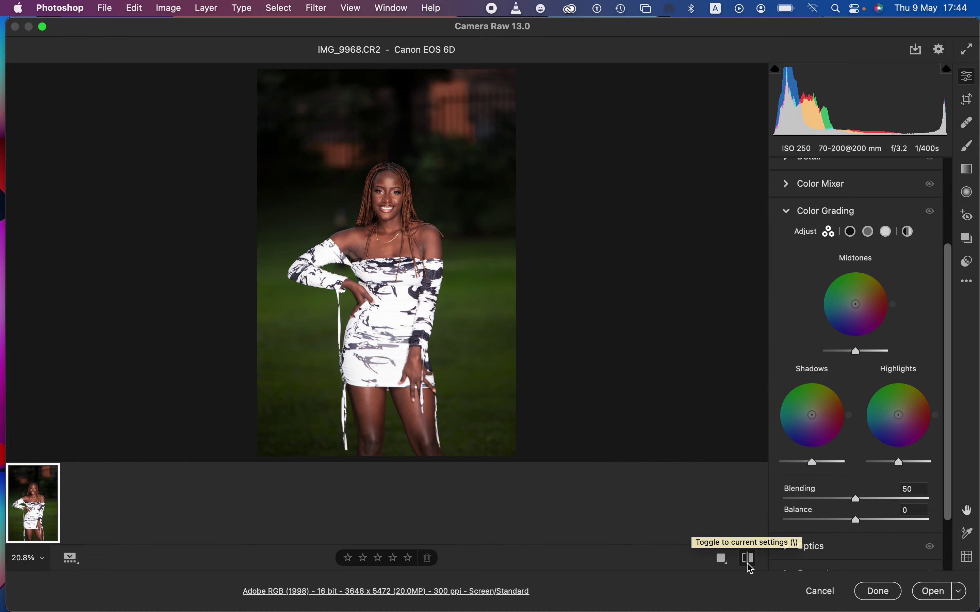
pyautogui.click(750, 566)
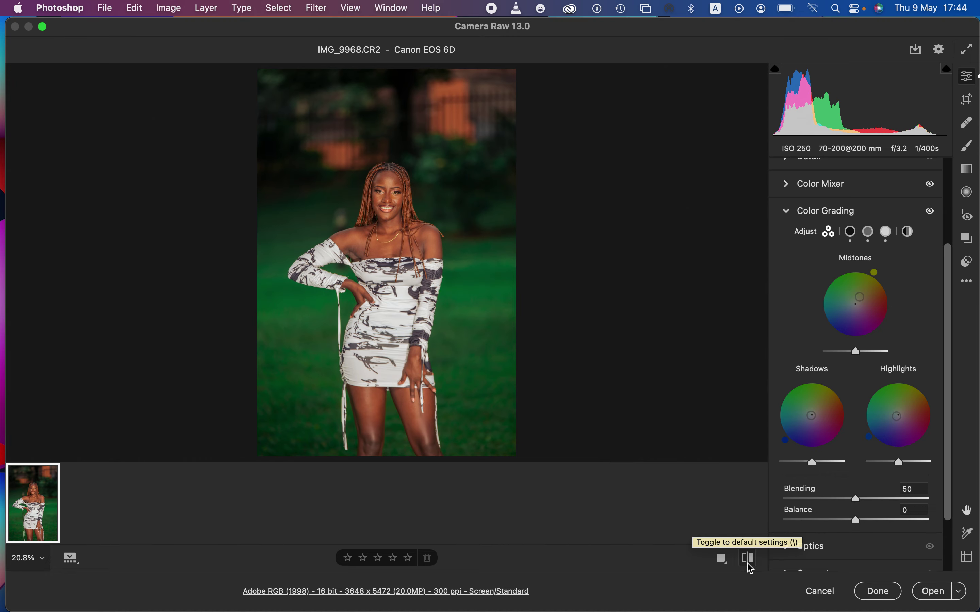
pyautogui.click(750, 566)
pyautogui.click(750, 566)
pyautogui.click(750, 566)
pyautogui.click(750, 566)
pyautogui.click(749, 566)
pyautogui.click(749, 566)
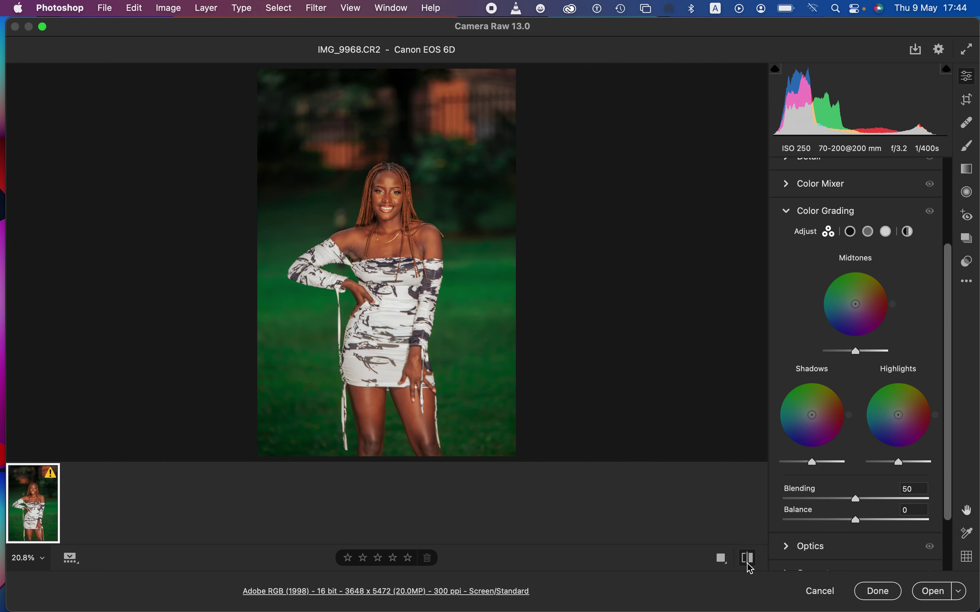
pyautogui.click(750, 567)
pyautogui.click(750, 567)
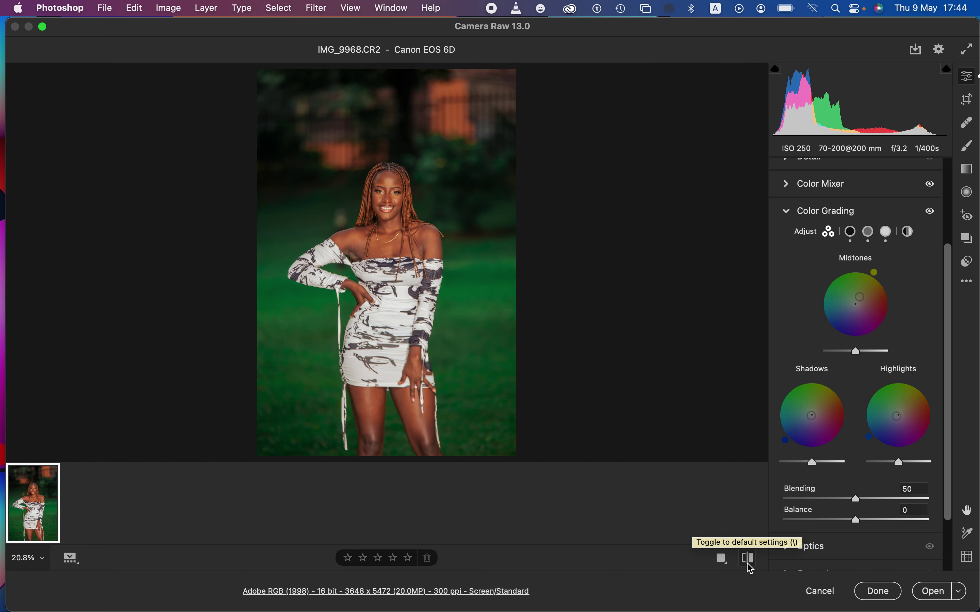
pyautogui.click(958, 284)
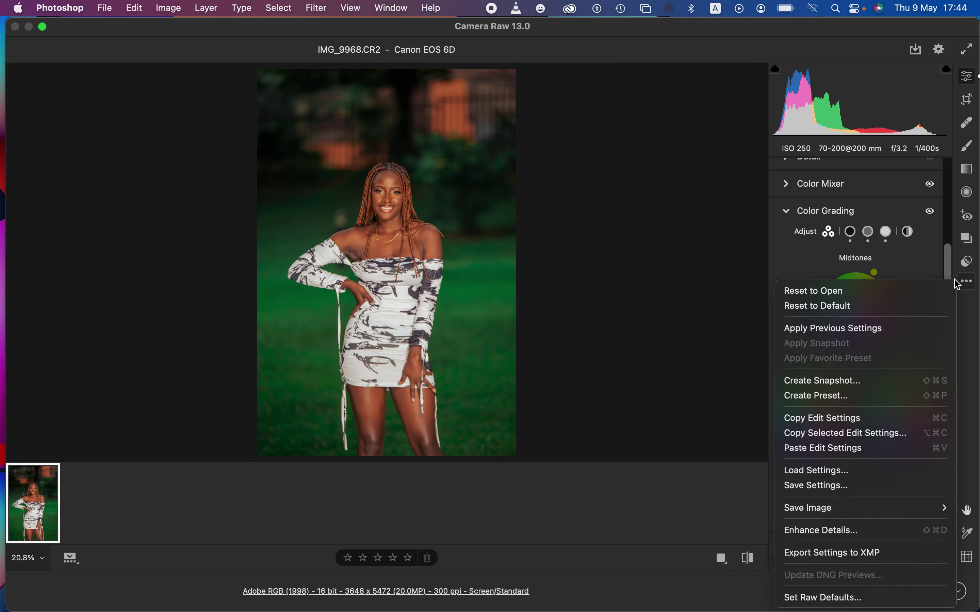
# Step: Reset the photo to default settings and cancel Camera Raw, discarding the edits
pyautogui.click(863, 307)
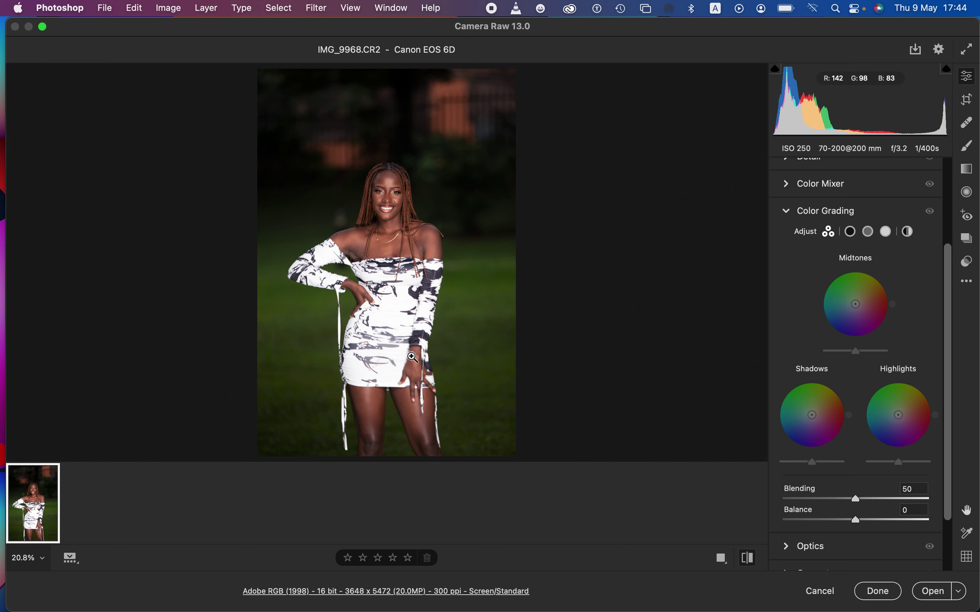
pyautogui.click(819, 590)
pyautogui.press('super+m')
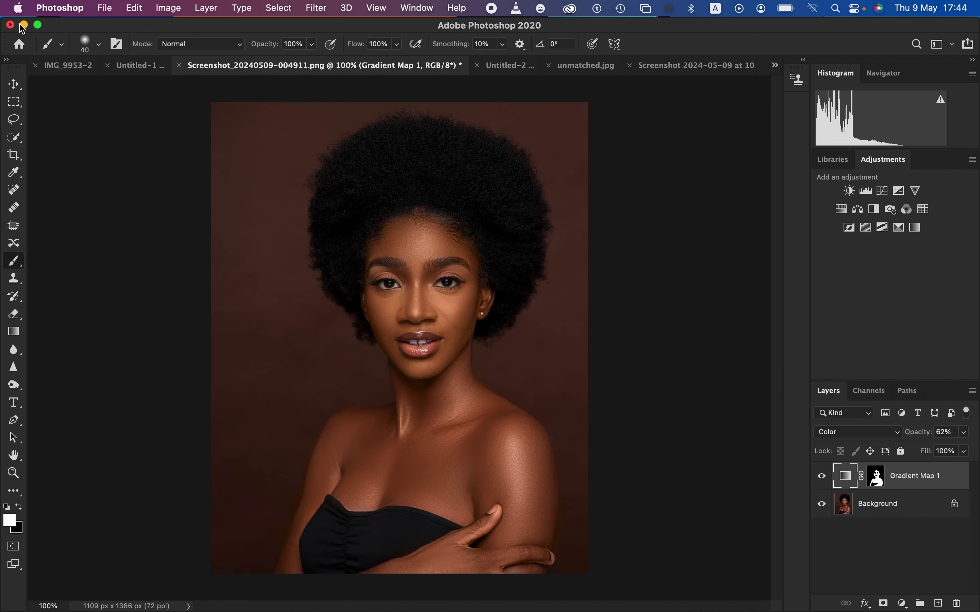
# Step: Open IMG_9968.CR2 from the desktop with Adobe Photoshop 2020
pyautogui.click(23, 25)
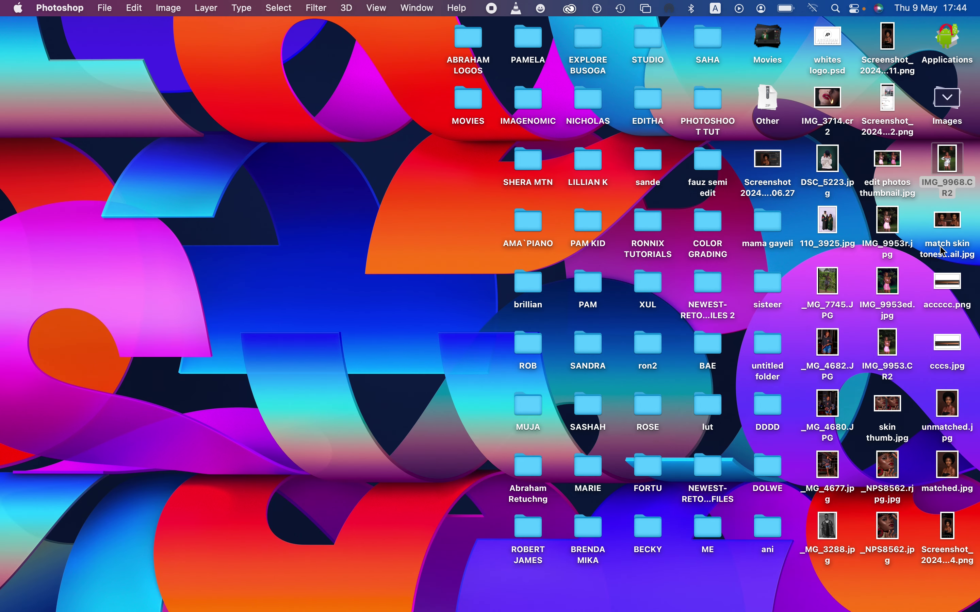
pyautogui.rightClick(945, 164)
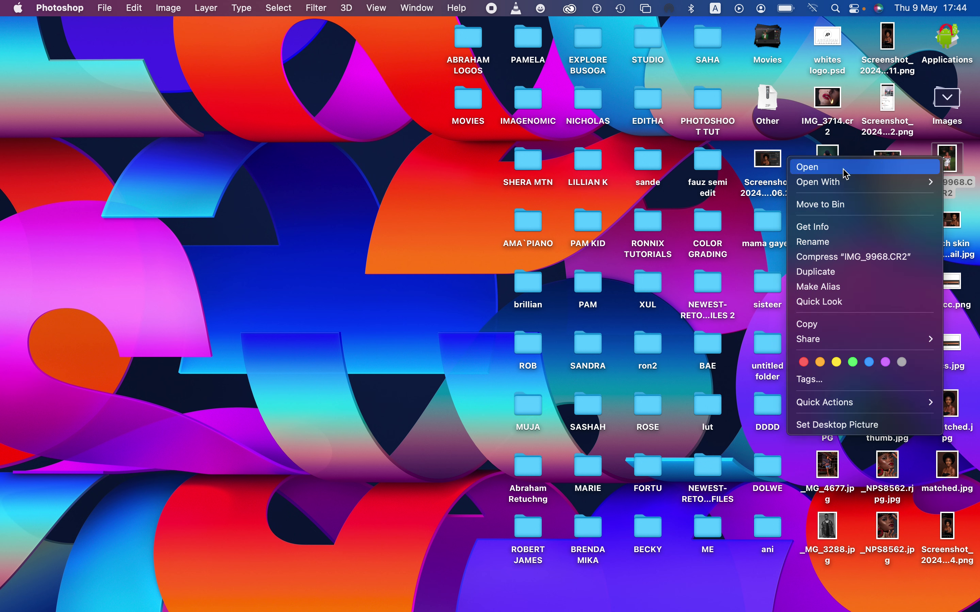
pyautogui.moveTo(837, 183)
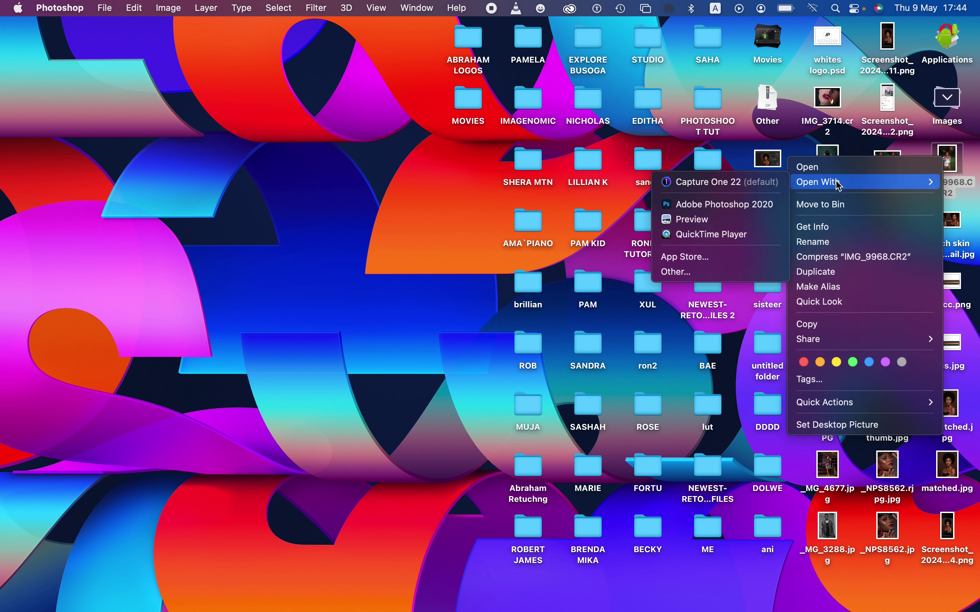
pyautogui.click(715, 206)
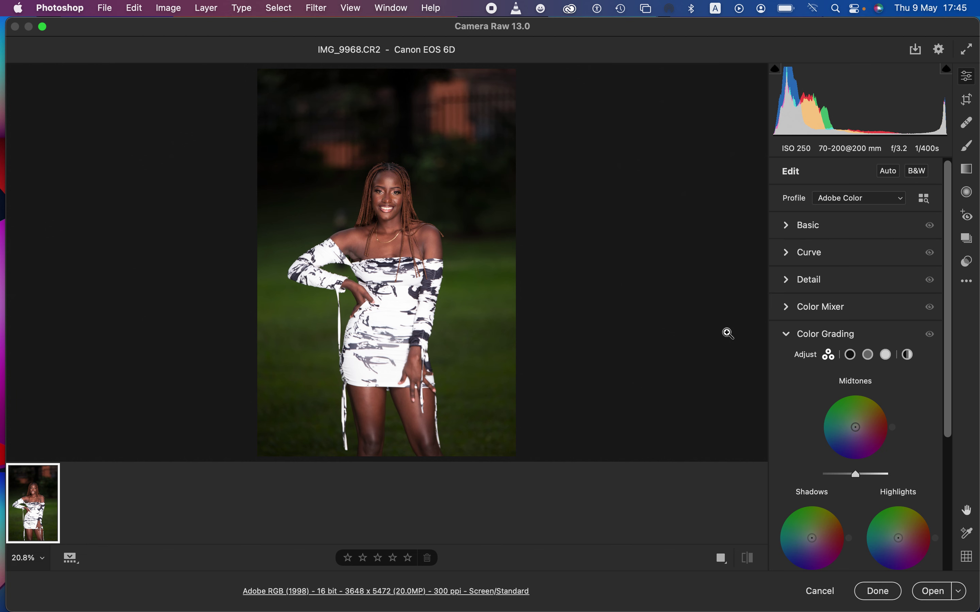
# Step: In the Basic panel, raise Exposure to +0.40 and pull Highlights down to -66
pyautogui.click(788, 225)
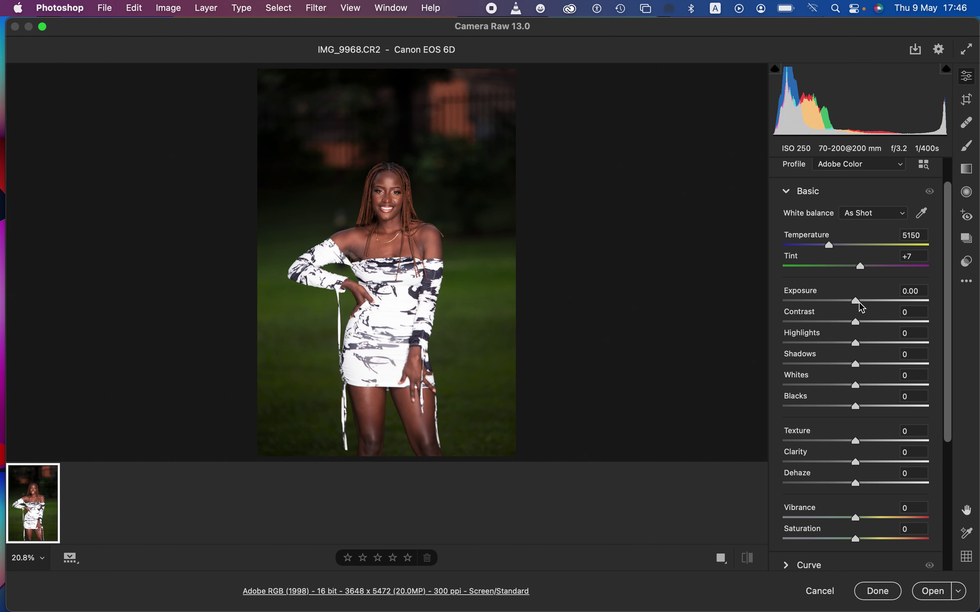
pyautogui.moveTo(862, 307); pyautogui.dragTo(864, 311)
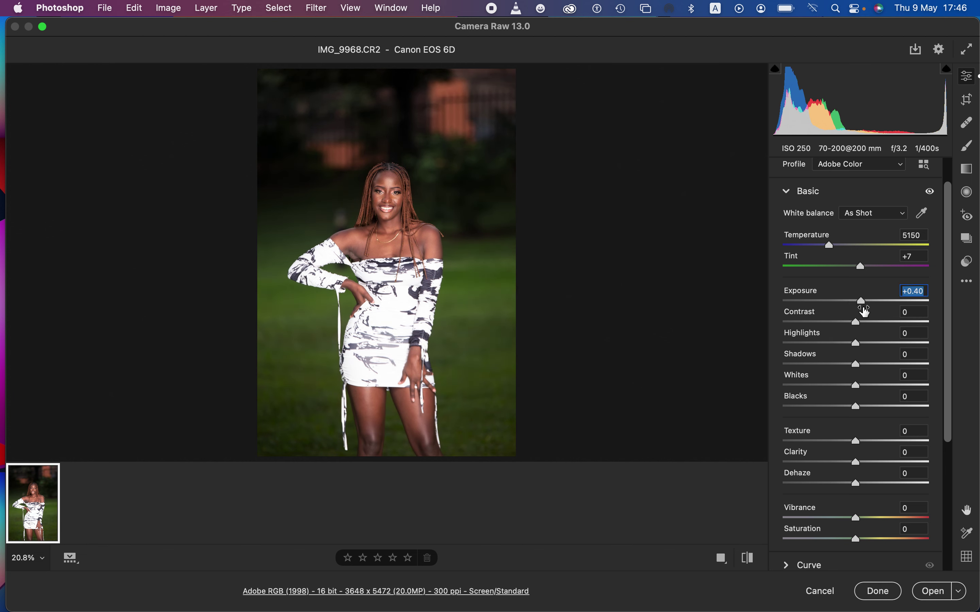
pyautogui.moveTo(819, 345); pyautogui.dragTo(804, 344)
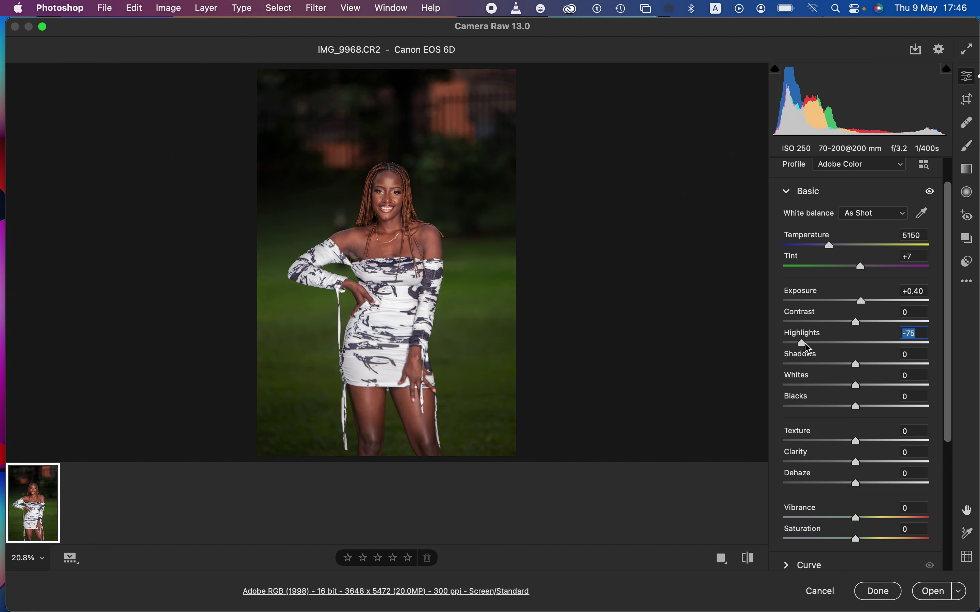
pyautogui.click(805, 343)
pyautogui.click(808, 343)
pyautogui.moveTo(812, 347)
pyautogui.mouseDown()
pyautogui.moveTo(920, 350)
pyautogui.moveTo(822, 354)
pyautogui.moveTo(808, 345)
pyautogui.mouseUp()
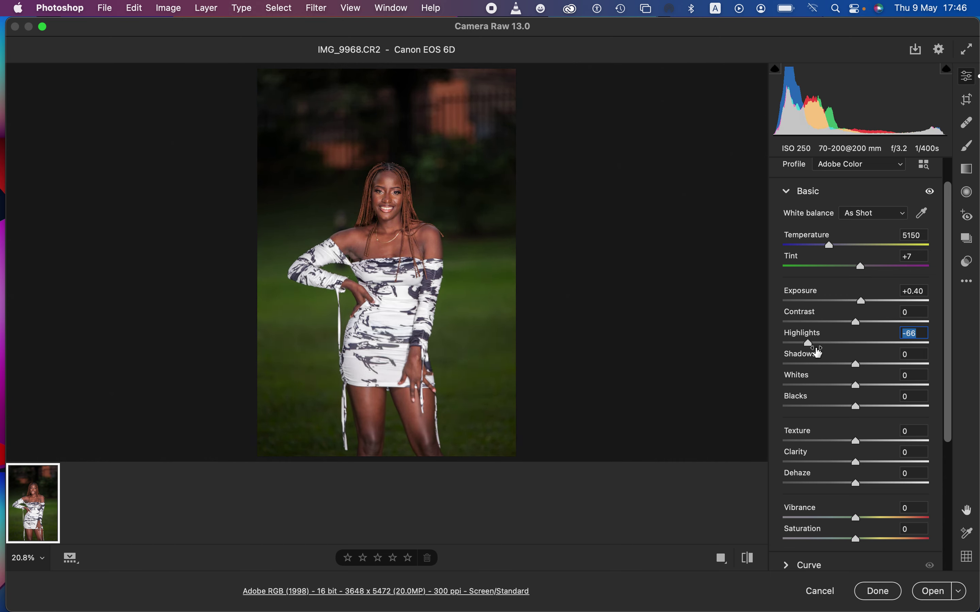
# Step: Lower Whites to -43, add Contrast +12 and lift Shadows to about +36
pyautogui.moveTo(856, 385); pyautogui.dragTo(825, 389)
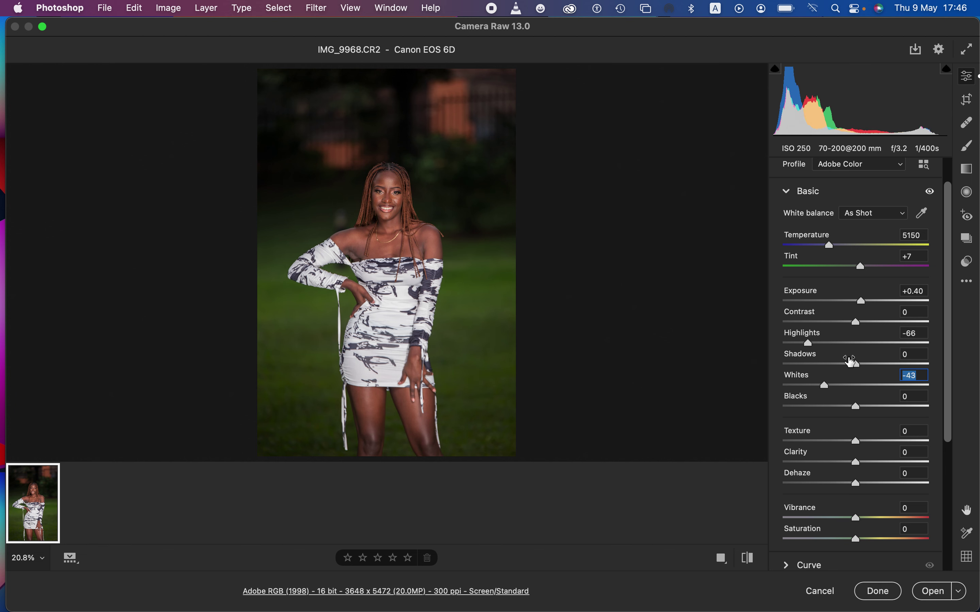
pyautogui.moveTo(856, 325); pyautogui.dragTo(864, 325)
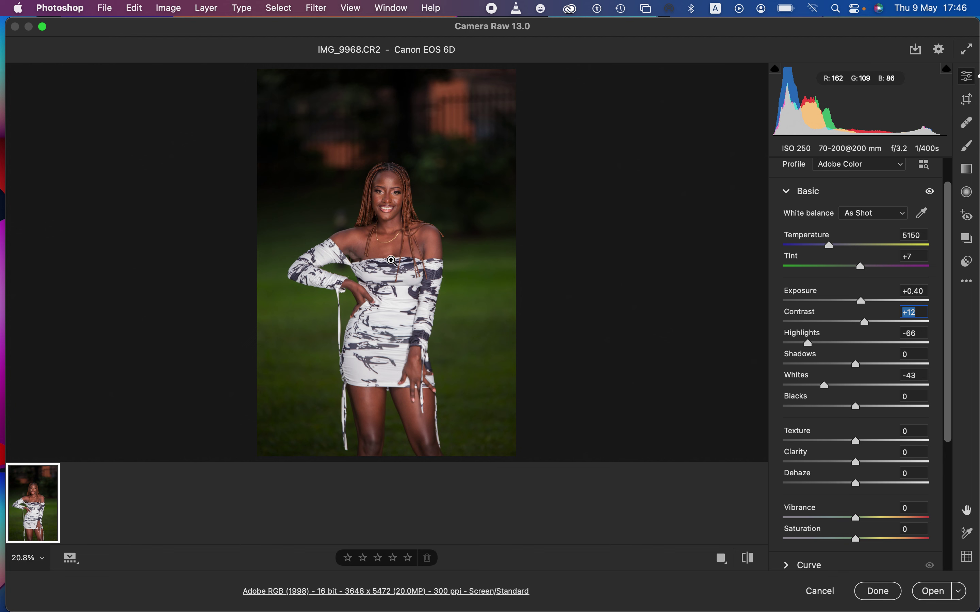
pyautogui.click(860, 365)
pyautogui.moveTo(861, 366); pyautogui.dragTo(886, 372)
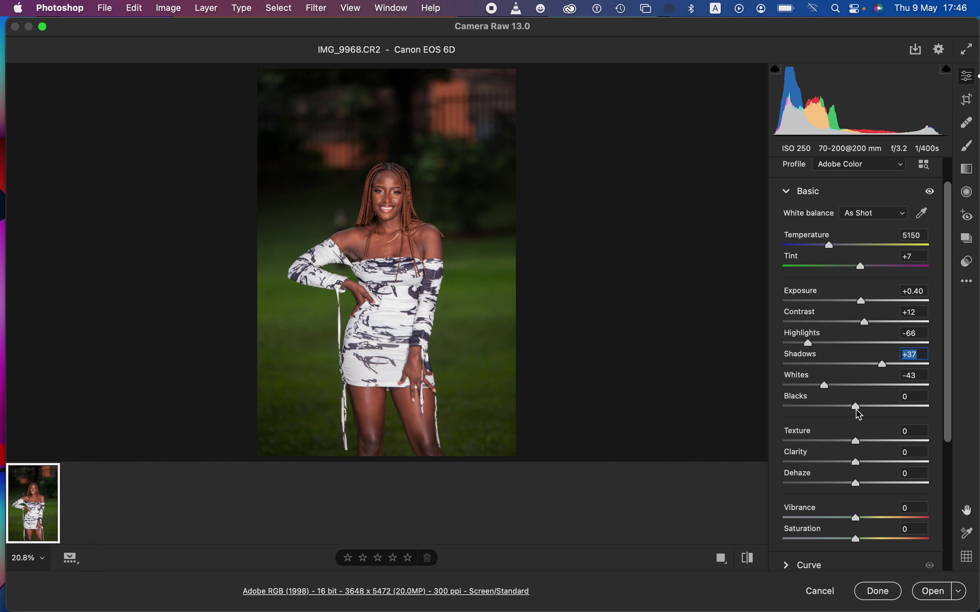
# Step: Set Blacks to -7 and warm Temperature from 5150 to 5400
pyautogui.moveTo(856, 405); pyautogui.dragTo(850, 405)
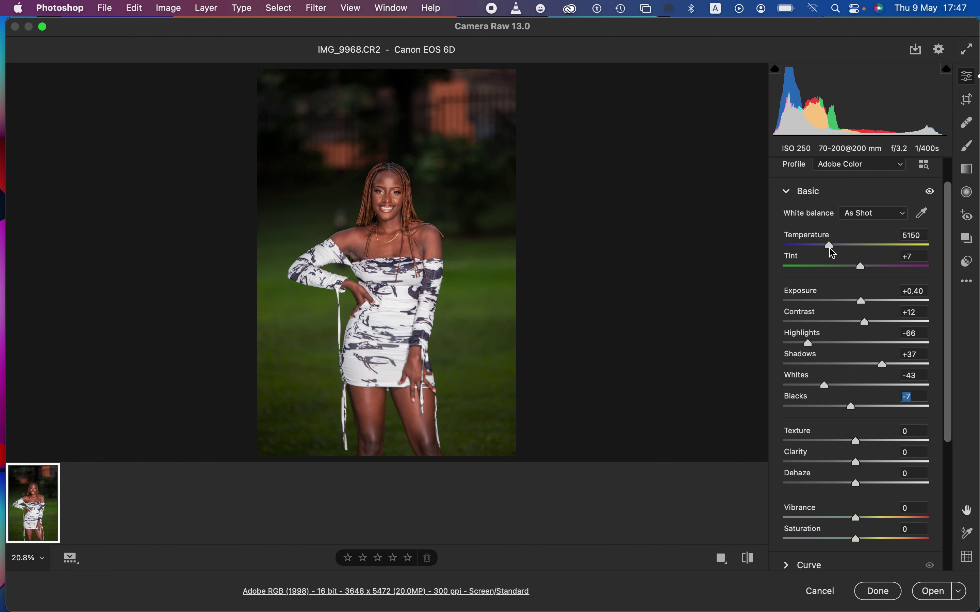
pyautogui.moveTo(830, 246)
pyautogui.mouseDown()
pyautogui.moveTo(800, 247)
pyautogui.moveTo(796, 260)
pyautogui.moveTo(797, 247)
pyautogui.moveTo(856, 260)
pyautogui.moveTo(826, 258)
pyautogui.mouseUp()
pyautogui.moveTo(828, 259); pyautogui.dragTo(831, 246)
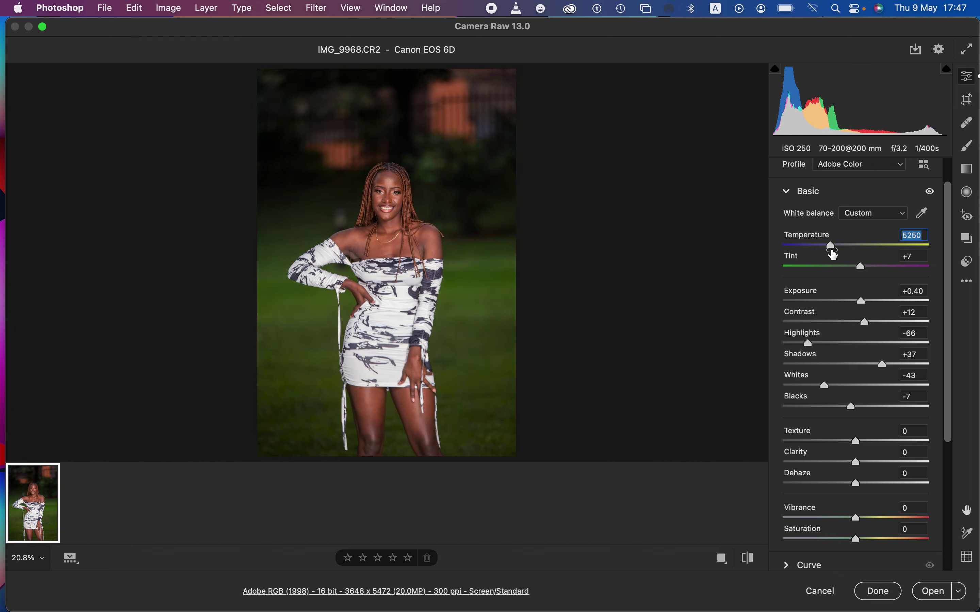
pyautogui.moveTo(831, 254); pyautogui.dragTo(833, 248)
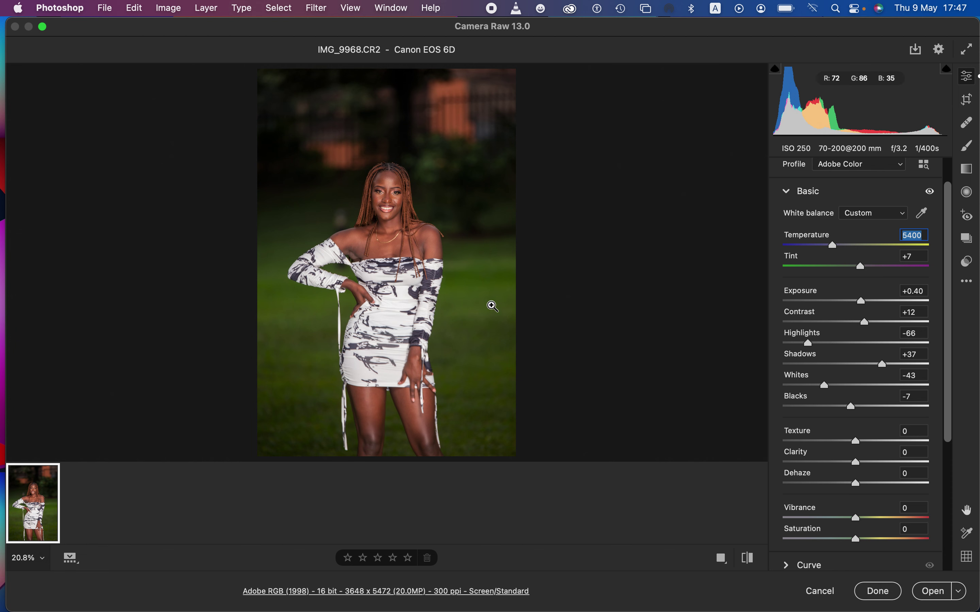
pyautogui.click(748, 561)
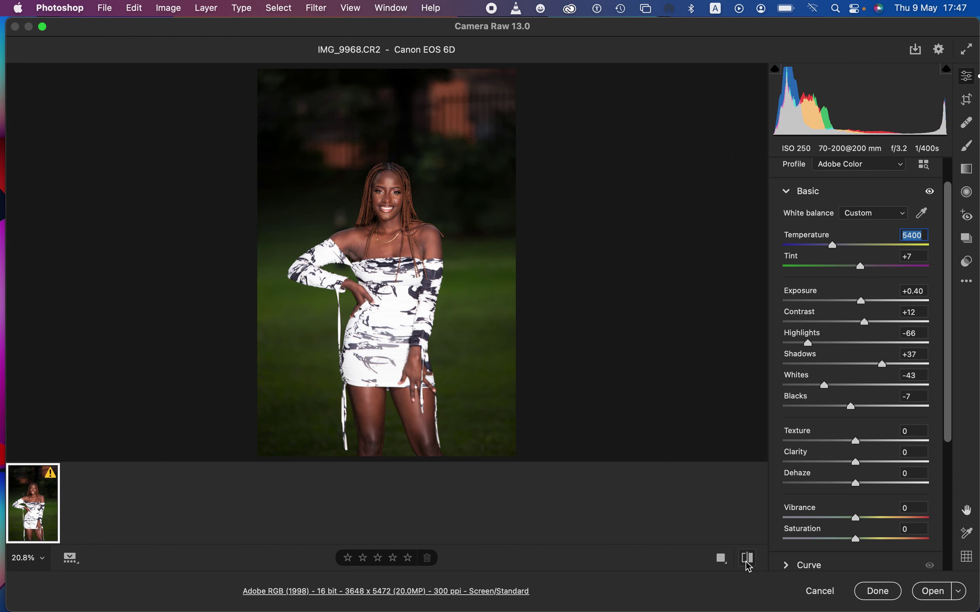
pyautogui.click(750, 561)
pyautogui.click(748, 561)
pyautogui.click(748, 561)
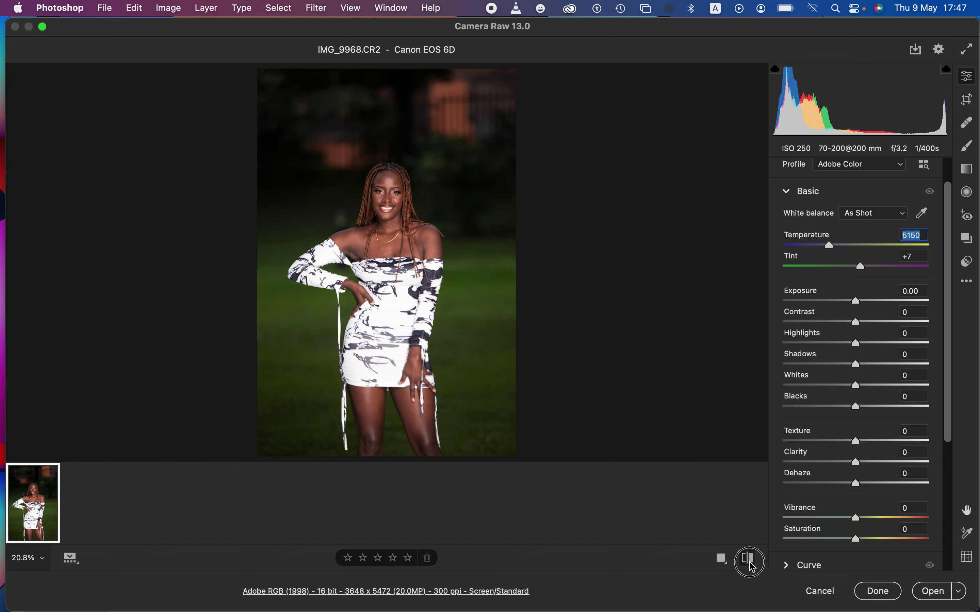
pyautogui.click(748, 561)
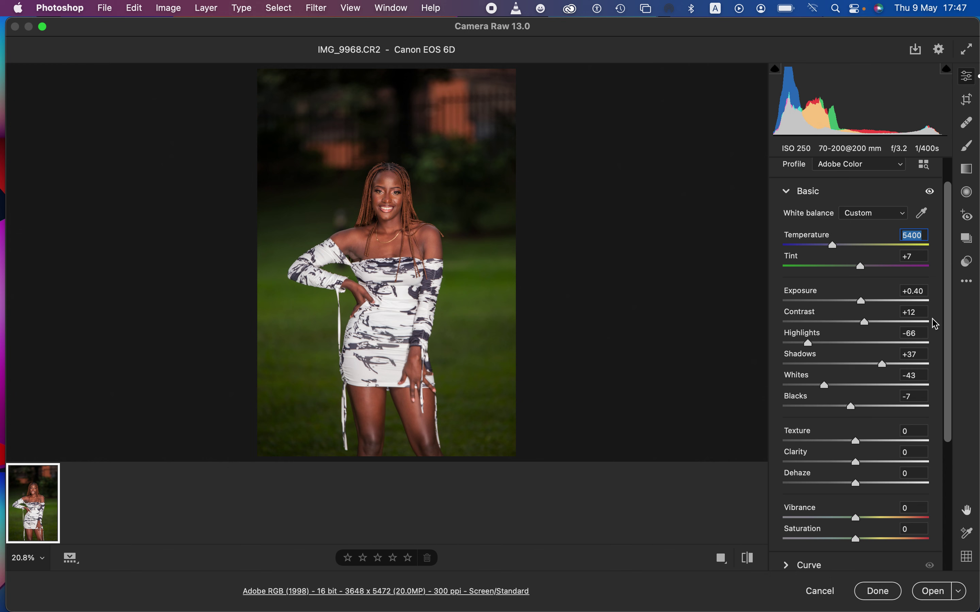
pyautogui.moveTo(947, 323); pyautogui.dragTo(946, 485)
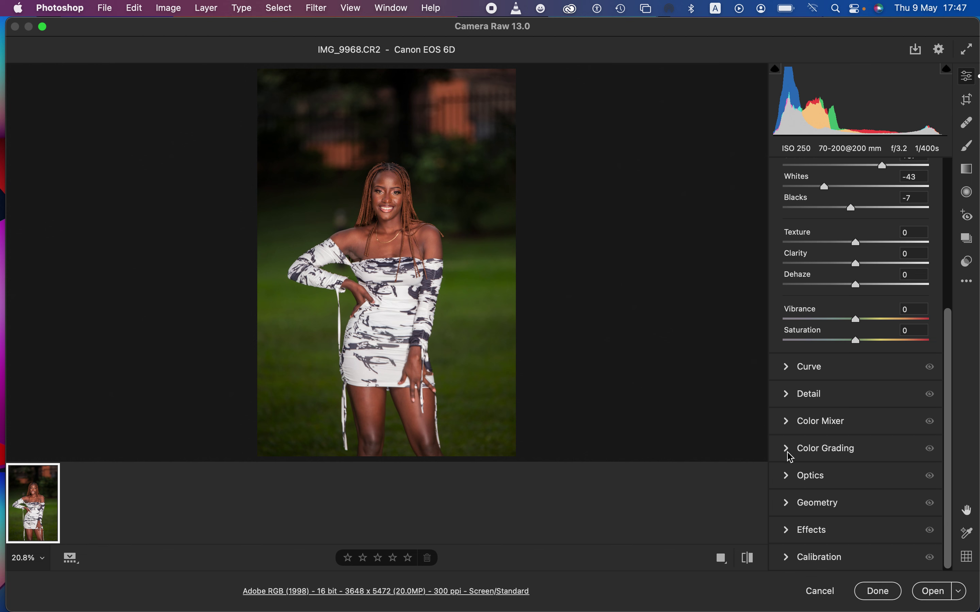
# Step: Expand the Color Mixer and show its per-colour Hue sliders
pyautogui.click(789, 421)
pyautogui.moveTo(949, 336); pyautogui.dragTo(945, 432)
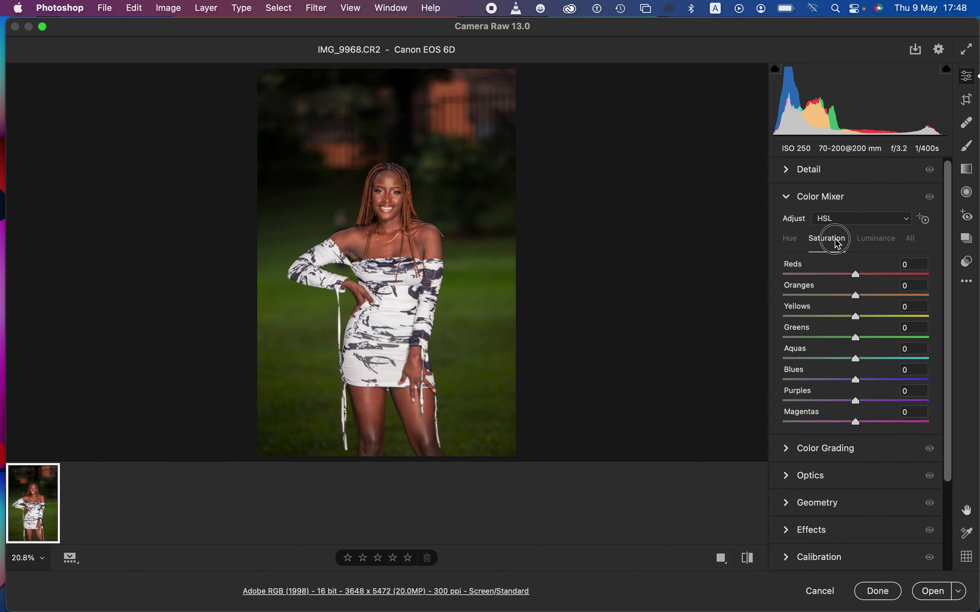
pyautogui.click(880, 241)
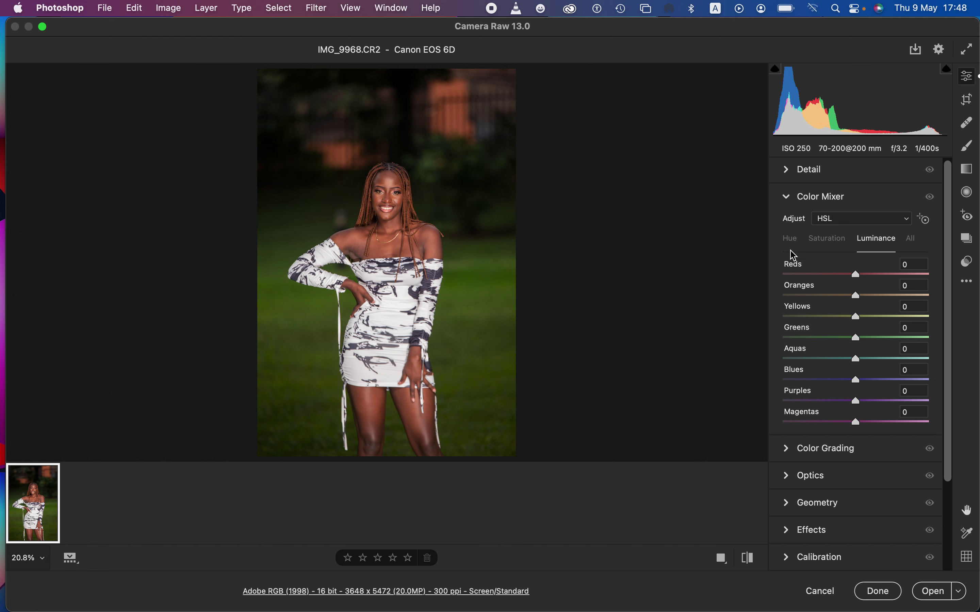
pyautogui.click(791, 239)
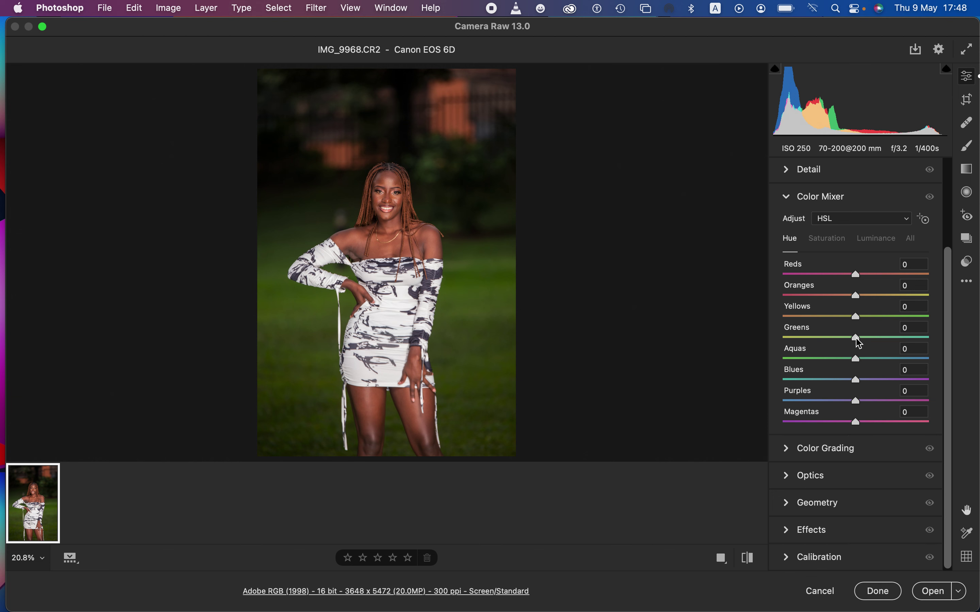
# Step: Try the Greens hue at both extremes, then settle it at +70
pyautogui.moveTo(858, 343); pyautogui.dragTo(784, 345)
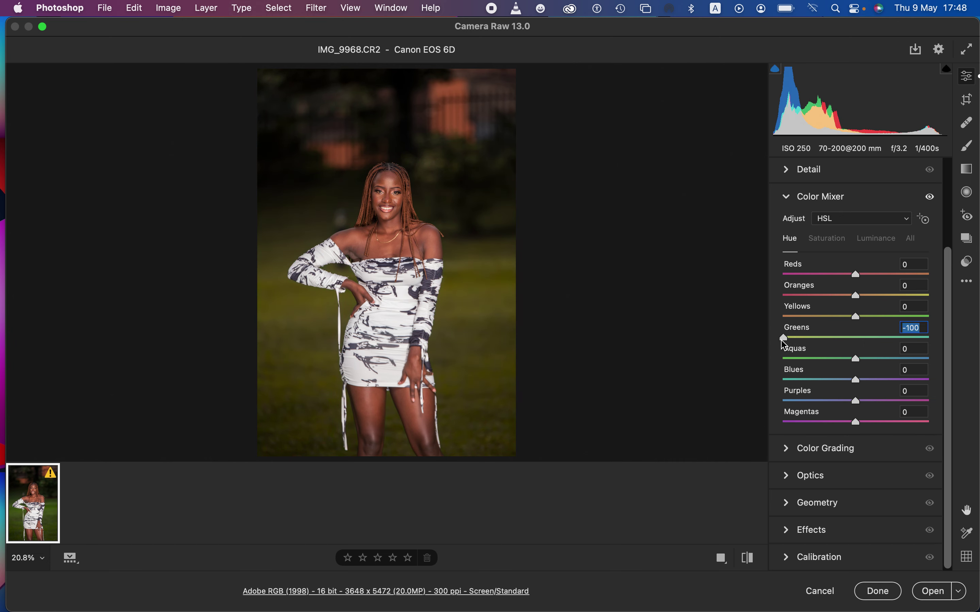
pyautogui.click(783, 338)
pyautogui.moveTo(783, 338)
pyautogui.mouseDown()
pyautogui.moveTo(846, 345)
pyautogui.moveTo(773, 347)
pyautogui.mouseUp()
pyautogui.moveTo(785, 339); pyautogui.dragTo(933, 350)
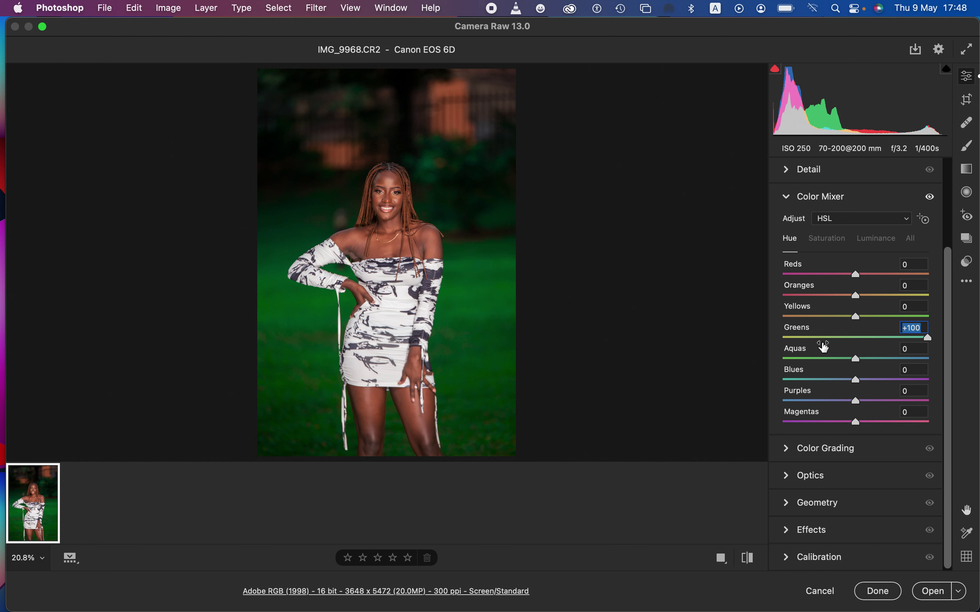
pyautogui.moveTo(926, 340); pyautogui.dragTo(865, 343)
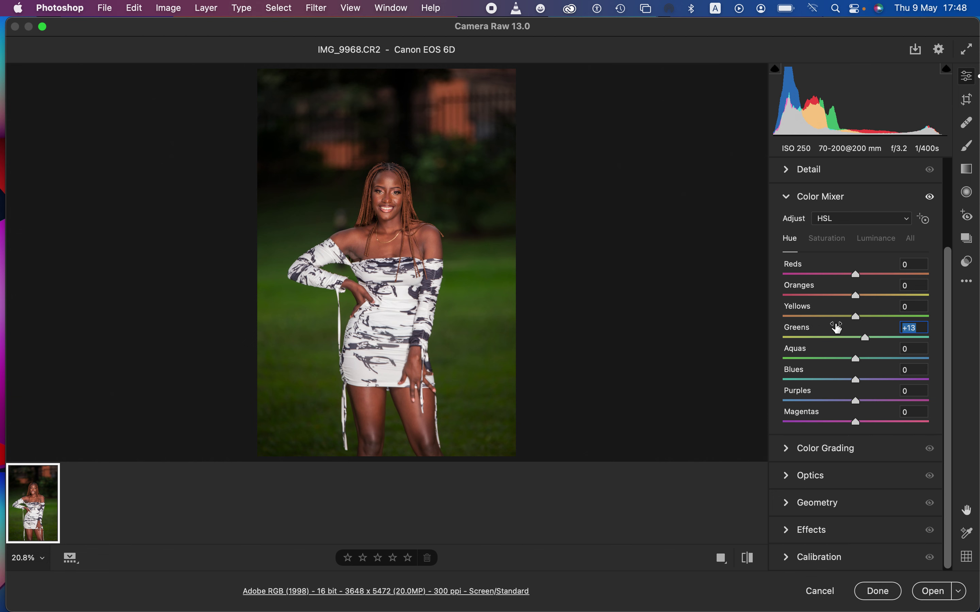
pyautogui.moveTo(866, 338); pyautogui.dragTo(912, 350)
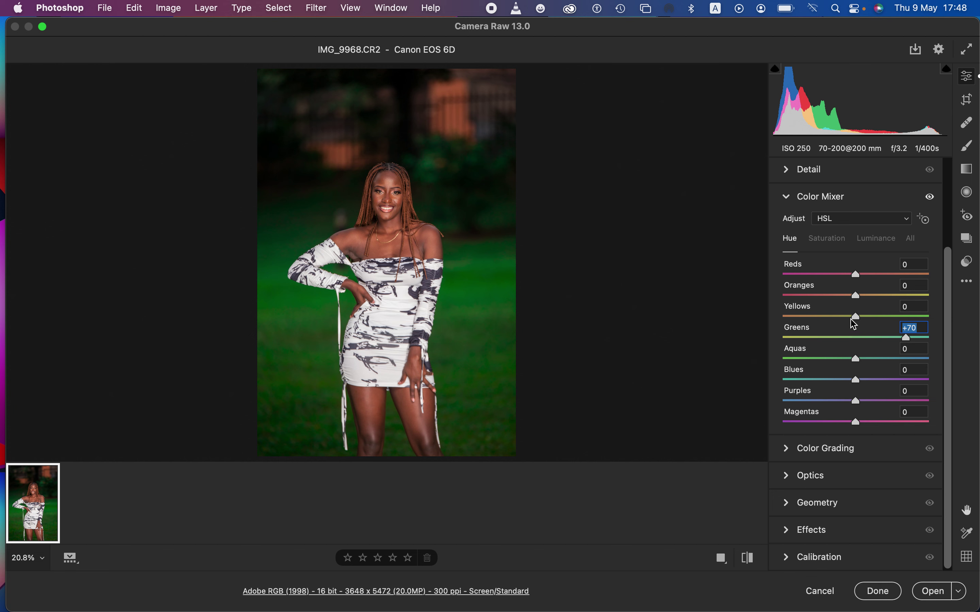
# Step: Shift the Yellows hue to +38 and the Reds hue to +5
pyautogui.moveTo(860, 317); pyautogui.dragTo(888, 319)
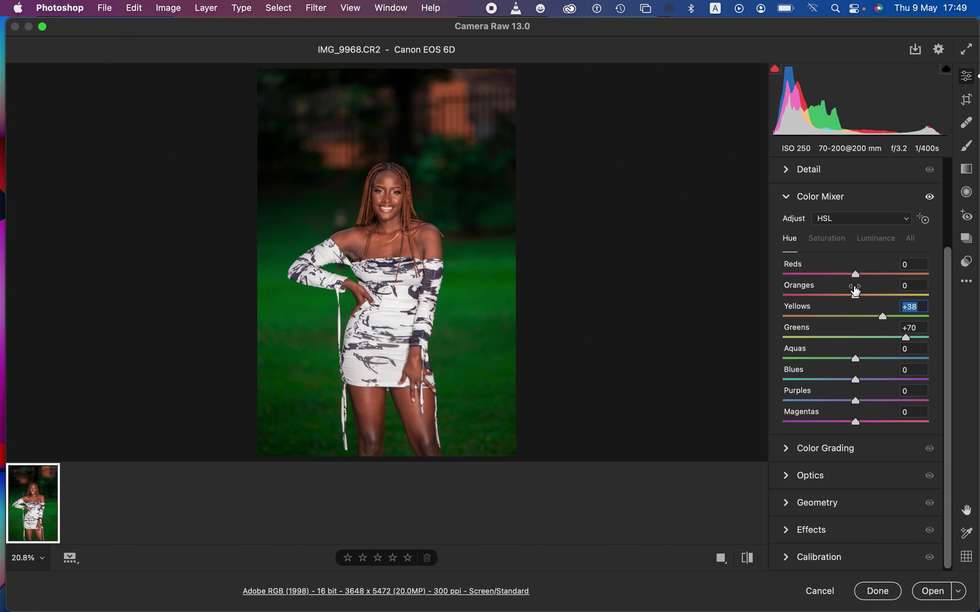
pyautogui.moveTo(858, 275); pyautogui.dragTo(862, 274)
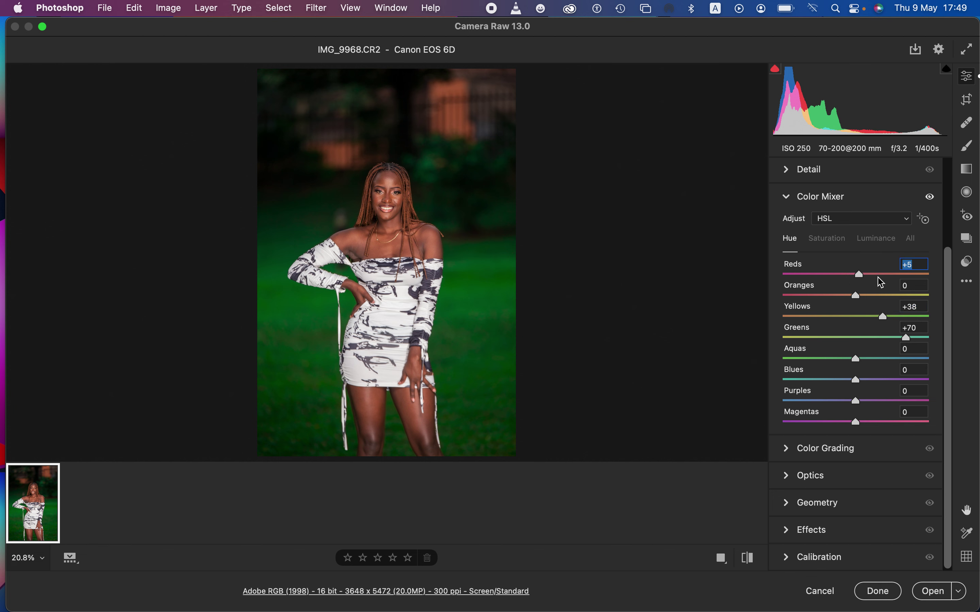
pyautogui.click(828, 240)
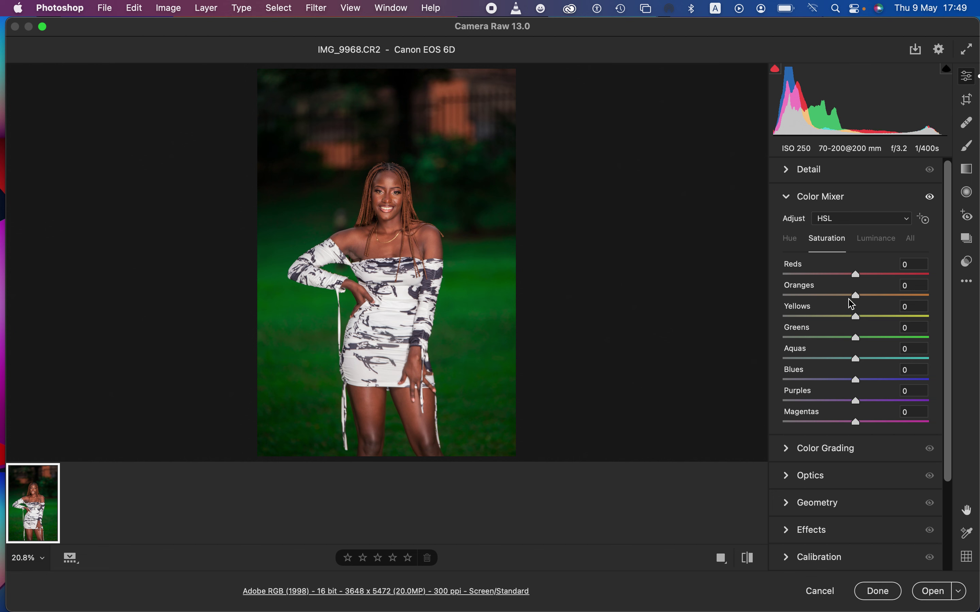
# Step: Set Color Mixer saturation to Oranges -1, Yellows -9 and Greens -32
pyautogui.moveTo(858, 299); pyautogui.dragTo(780, 298)
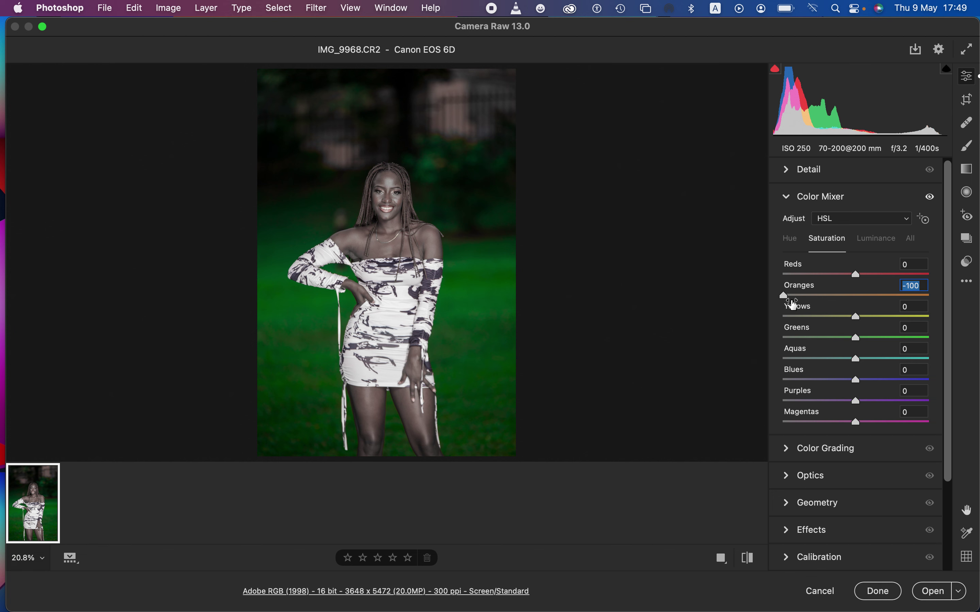
pyautogui.moveTo(790, 302); pyautogui.dragTo(859, 302)
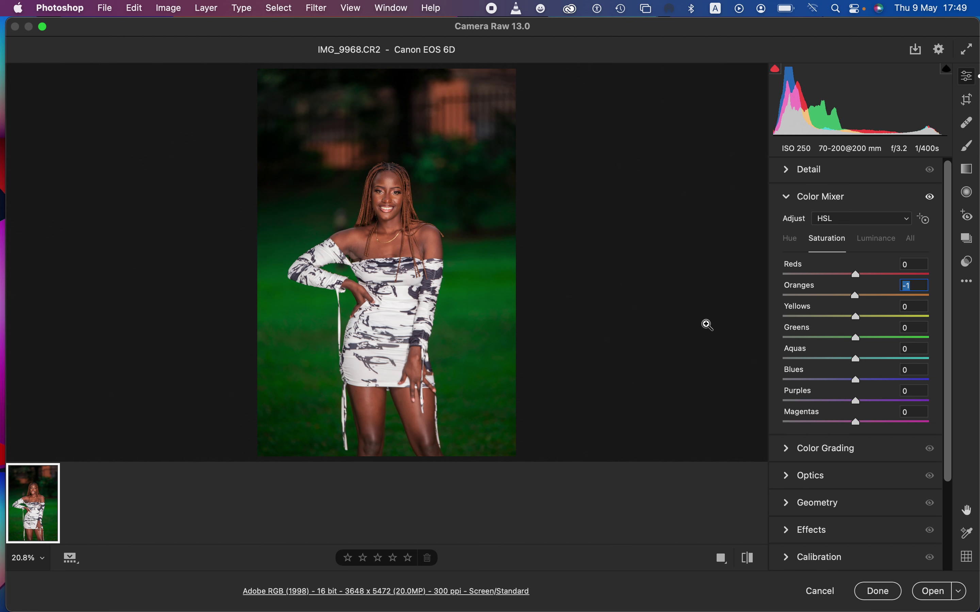
pyautogui.moveTo(854, 337)
pyautogui.mouseDown()
pyautogui.moveTo(827, 339)
pyautogui.moveTo(840, 344)
pyautogui.moveTo(849, 320)
pyautogui.mouseUp()
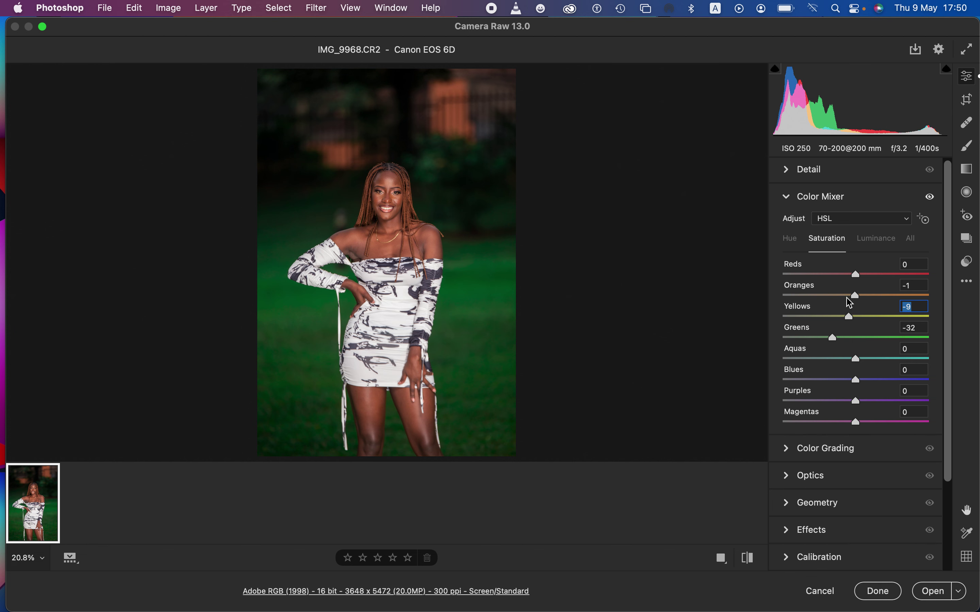
pyautogui.click(878, 243)
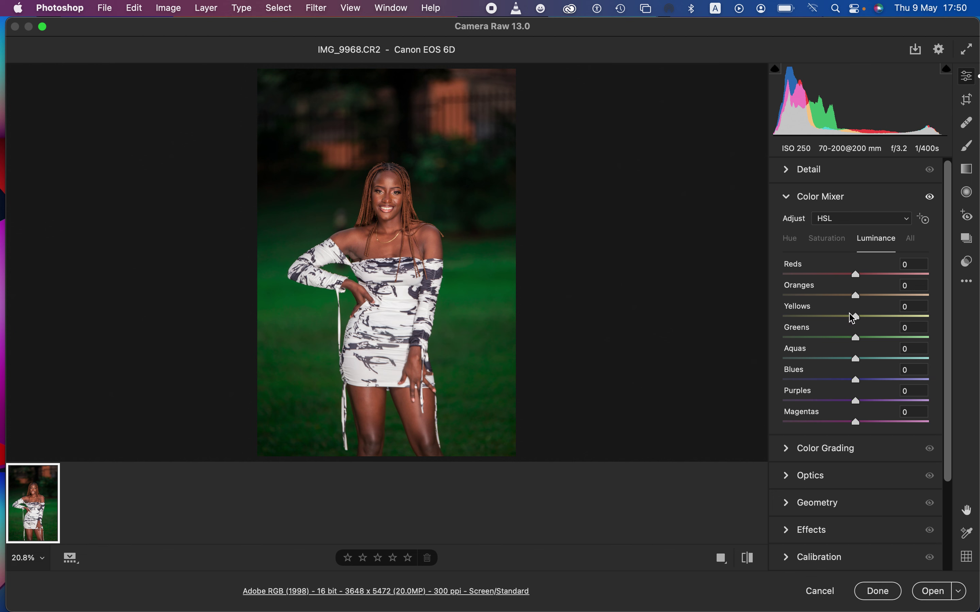
# Step: Drag the Oranges luminance slider down to -8
pyautogui.moveTo(858, 303)
pyautogui.mouseDown()
pyautogui.moveTo(795, 301)
pyautogui.moveTo(902, 306)
pyautogui.moveTo(847, 310)
pyautogui.mouseUp()
# Step: Expand Color Grading and tint the Midtones wheel to Hue 41, Saturation 35
pyautogui.click(783, 449)
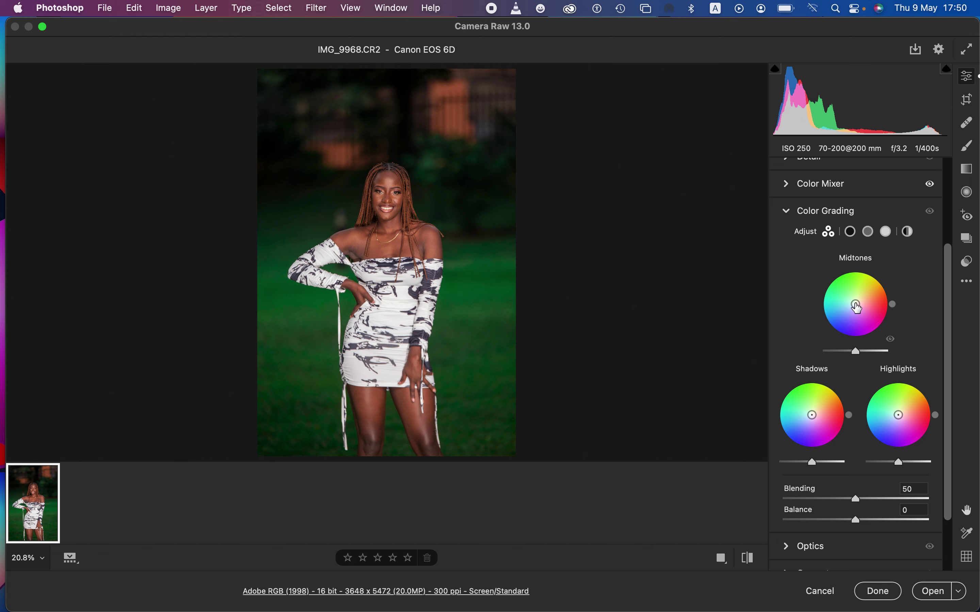
pyautogui.moveTo(857, 307)
pyautogui.mouseDown()
pyautogui.moveTo(836, 307)
pyautogui.moveTo(838, 299)
pyautogui.moveTo(844, 284)
pyautogui.moveTo(868, 280)
pyautogui.moveTo(871, 306)
pyautogui.moveTo(858, 324)
pyautogui.moveTo(846, 318)
pyautogui.moveTo(850, 302)
pyautogui.mouseUp()
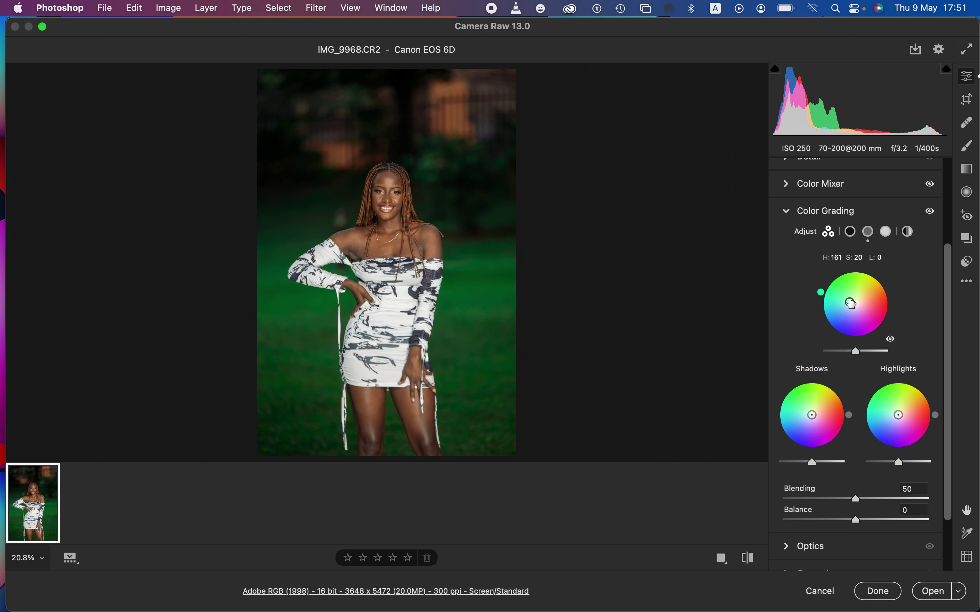
pyautogui.moveTo(850, 302); pyautogui.dragTo(871, 287)
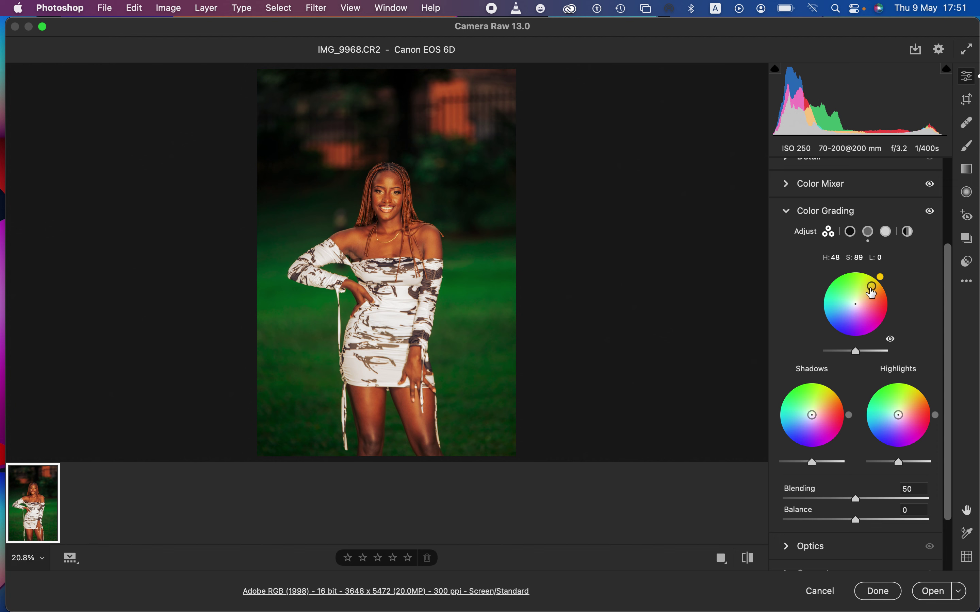
pyautogui.moveTo(871, 289)
pyautogui.mouseDown()
pyautogui.moveTo(859, 297)
pyautogui.moveTo(875, 302)
pyautogui.moveTo(874, 286)
pyautogui.moveTo(863, 298)
pyautogui.mouseUp()
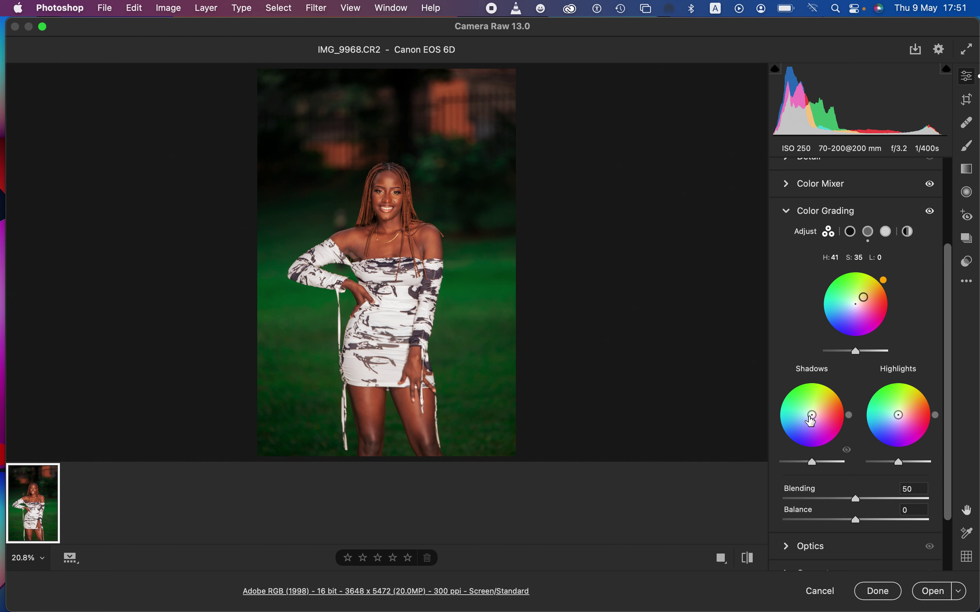
# Step: Tint highlights yellow-green (Hue 87, Saturation 21) and shift midtones to Hue 31, Saturation 35
pyautogui.moveTo(812, 415); pyautogui.dragTo(811, 415)
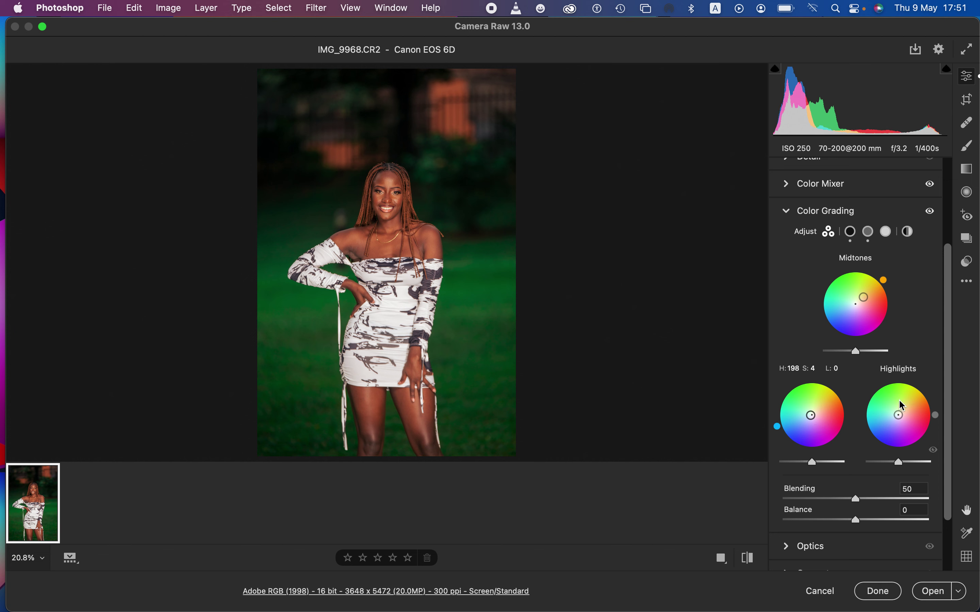
pyautogui.moveTo(899, 414); pyautogui.dragTo(903, 409)
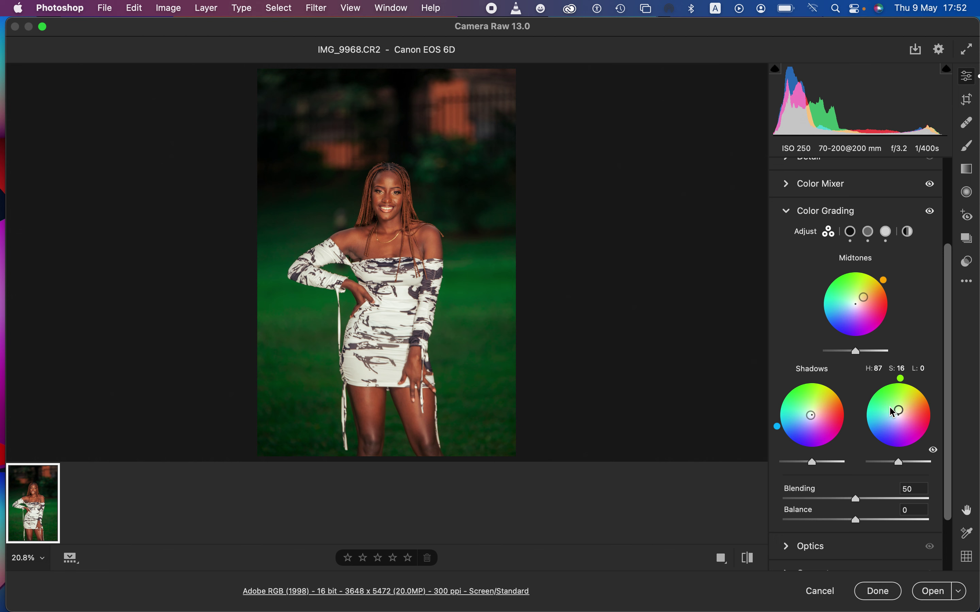
pyautogui.moveTo(899, 411); pyautogui.dragTo(898, 408)
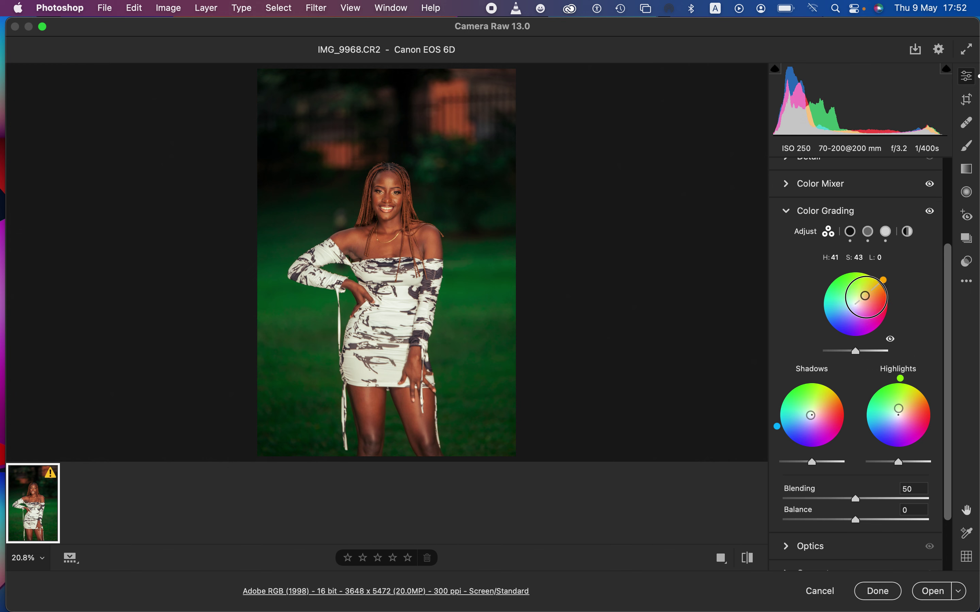
pyautogui.moveTo(864, 297)
pyautogui.mouseDown()
pyautogui.moveTo(871, 310)
pyautogui.moveTo(865, 299)
pyautogui.mouseUp()
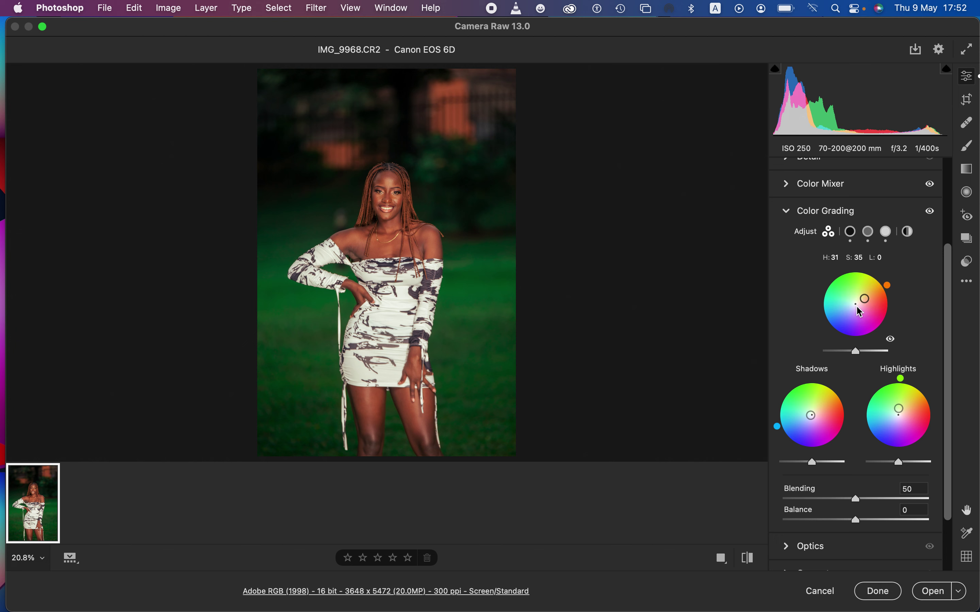
# Step: Compare before/after, then try raising and lowering Blue Primary saturation, leaving it near 0
pyautogui.click(749, 559)
pyautogui.click(749, 559)
pyautogui.scroll(-3, 942, 350)
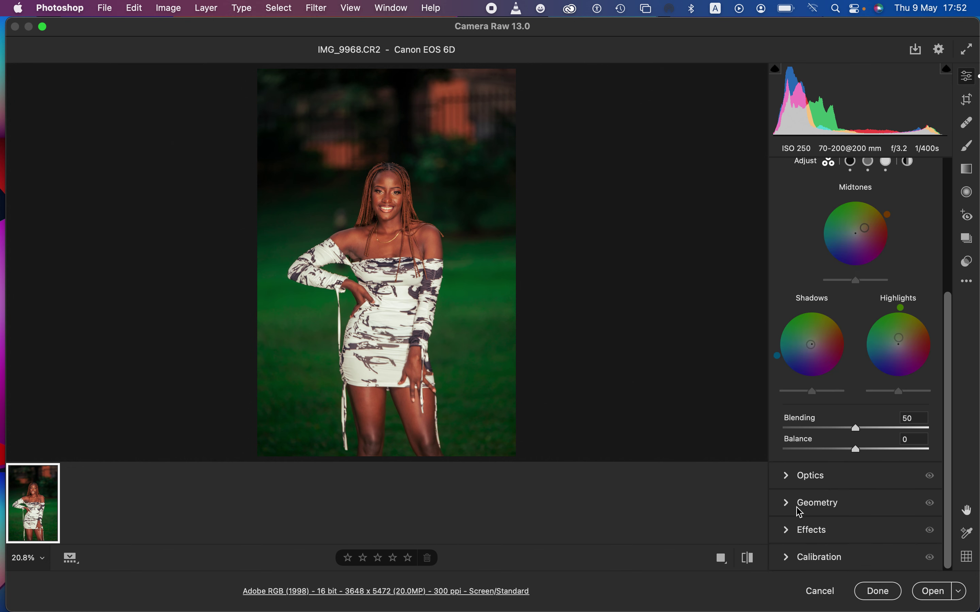
pyautogui.click(788, 558)
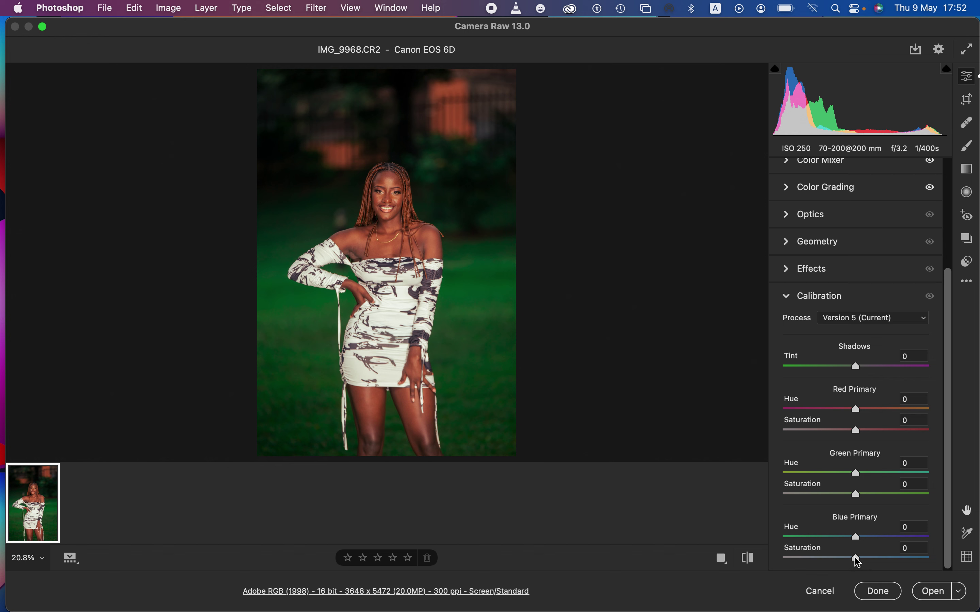
pyautogui.moveTo(857, 562); pyautogui.dragTo(893, 568)
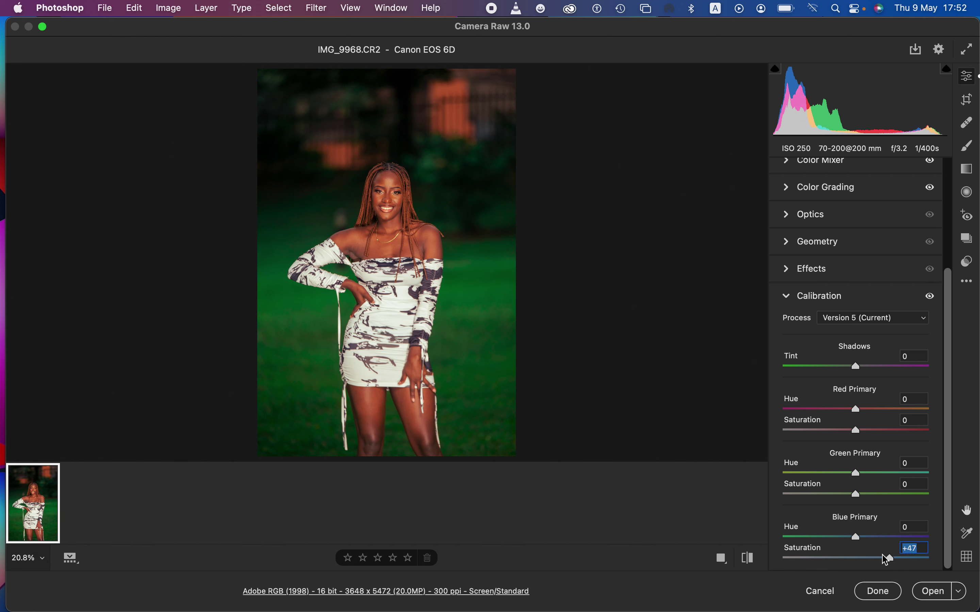
pyautogui.moveTo(890, 560); pyautogui.dragTo(859, 565)
# Step: Set the Blue Primary saturation in Calibration to +5
pyautogui.moveTo(948, 356); pyautogui.dragTo(965, 211)
pyautogui.click(788, 227)
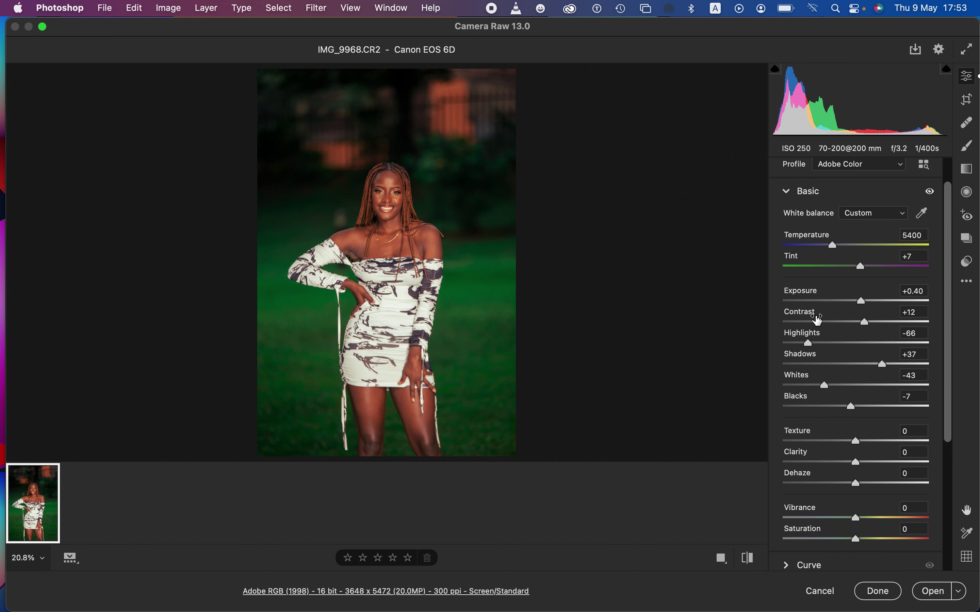
pyautogui.moveTo(953, 388); pyautogui.dragTo(856, 459)
pyautogui.moveTo(951, 399); pyautogui.dragTo(956, 503)
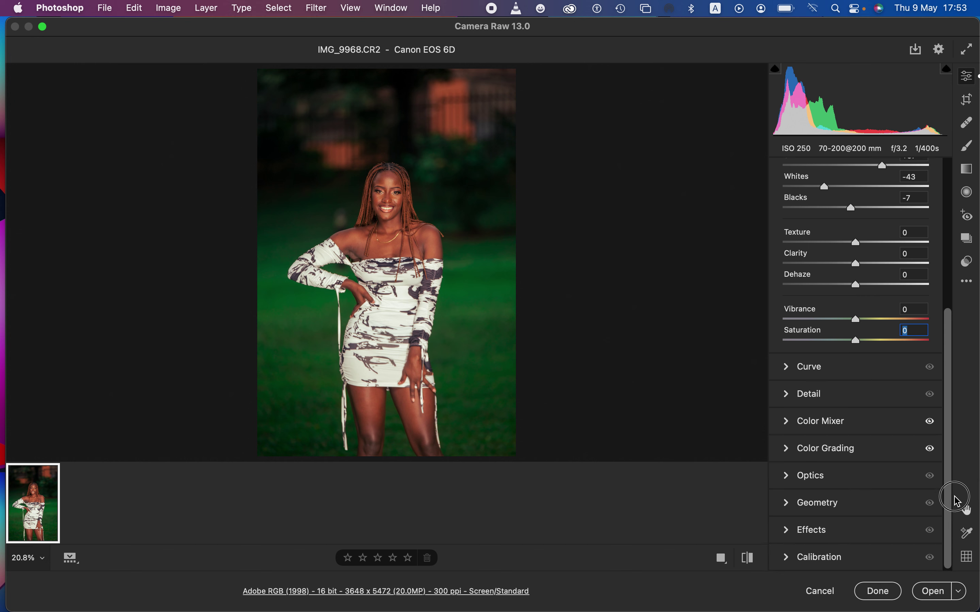
pyautogui.click(792, 560)
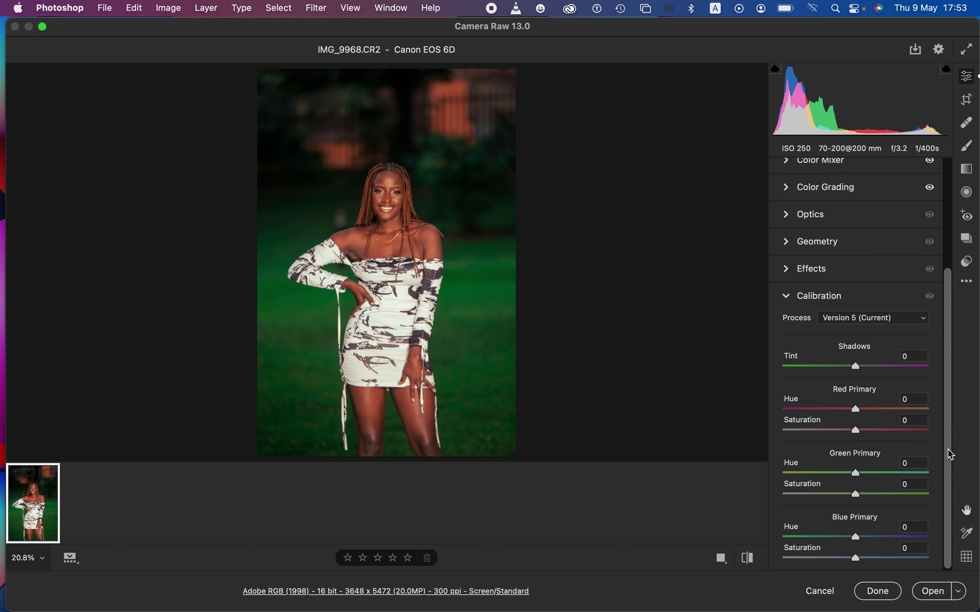
pyautogui.moveTo(856, 559)
pyautogui.mouseDown()
pyautogui.moveTo(875, 560)
pyautogui.moveTo(865, 564)
pyautogui.mouseUp()
# Step: Adjust the Blue Primary hue to +8
pyautogui.moveTo(856, 539); pyautogui.dragTo(817, 545)
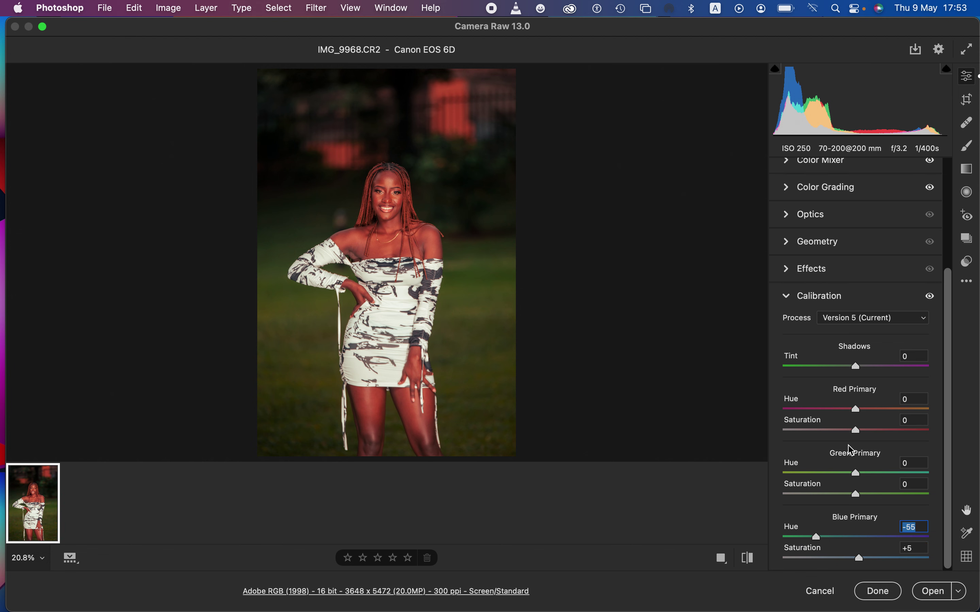
pyautogui.moveTo(818, 541); pyautogui.dragTo(858, 547)
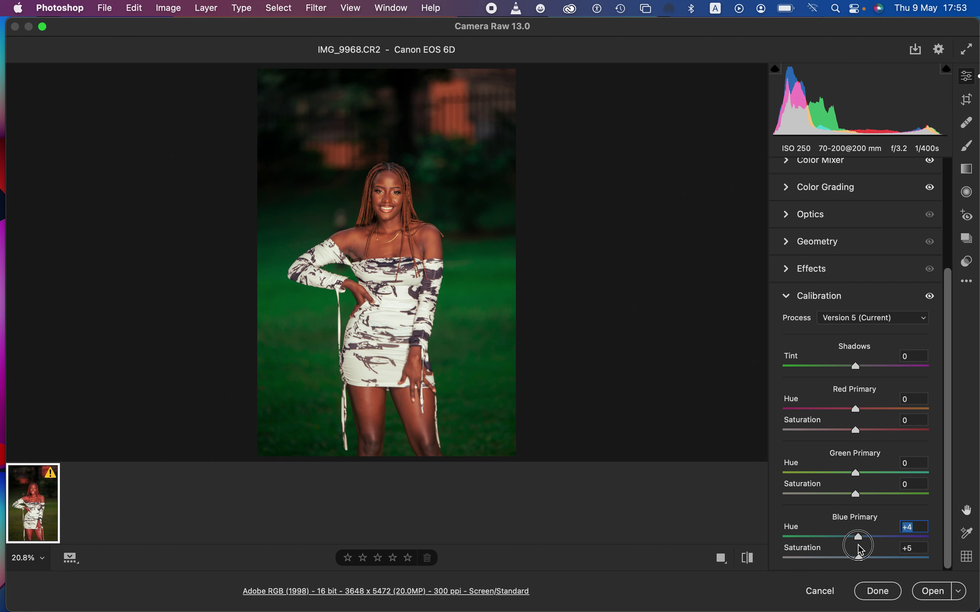
pyautogui.moveTo(858, 546); pyautogui.dragTo(859, 546)
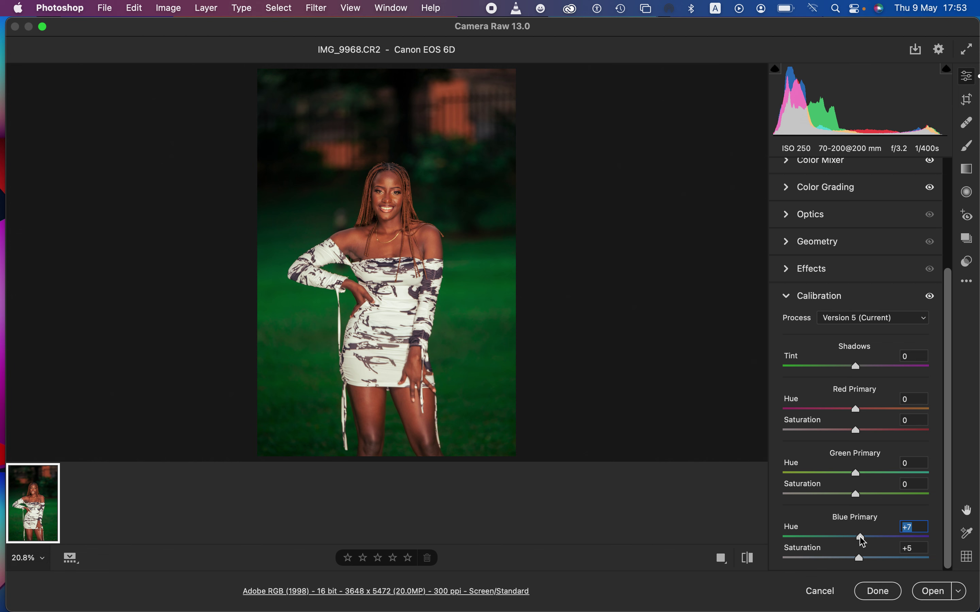
pyautogui.moveTo(861, 543); pyautogui.dragTo(863, 542)
# Step: Compare the original and edited looks of the portrait
pyautogui.click(748, 559)
pyautogui.click(748, 559)
pyautogui.click(748, 559)
pyautogui.click(748, 559)
# Step: Raise Shadows to +42 and cool Temperature to 5250 in the Basic panel
pyautogui.scroll(5, 947, 368)
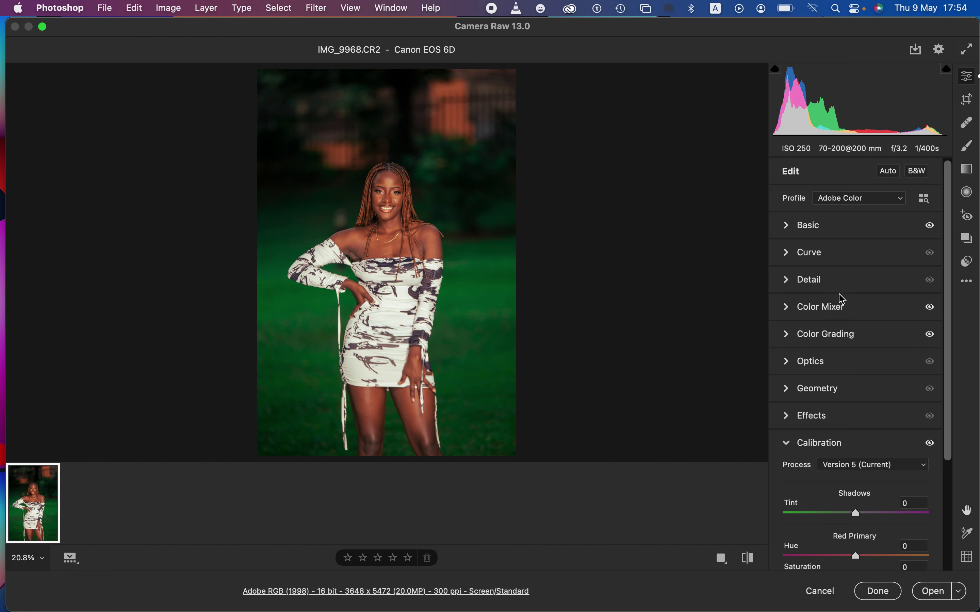
pyautogui.click(788, 229)
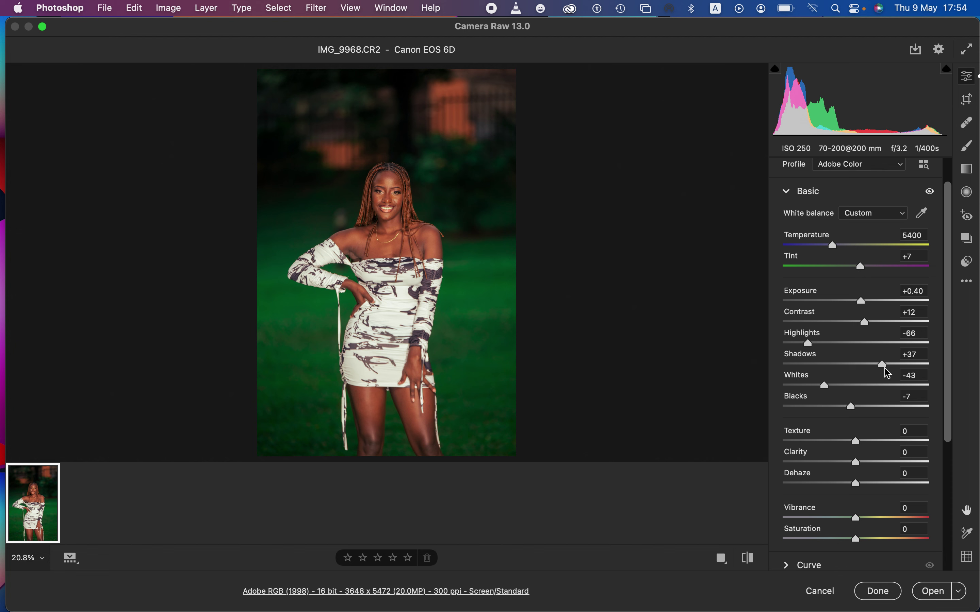
pyautogui.moveTo(883, 364); pyautogui.dragTo(887, 364)
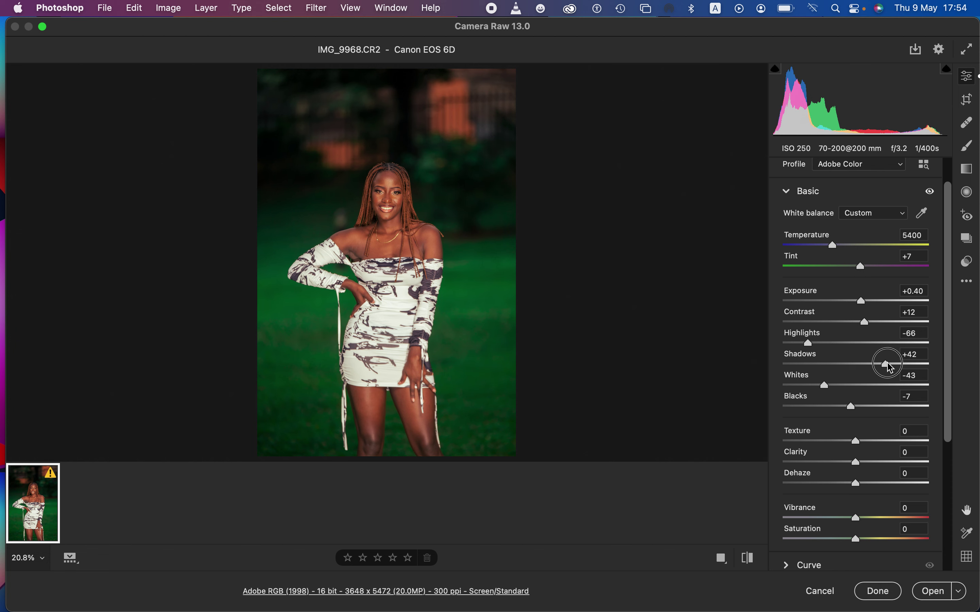
pyautogui.moveTo(835, 250); pyautogui.dragTo(838, 253)
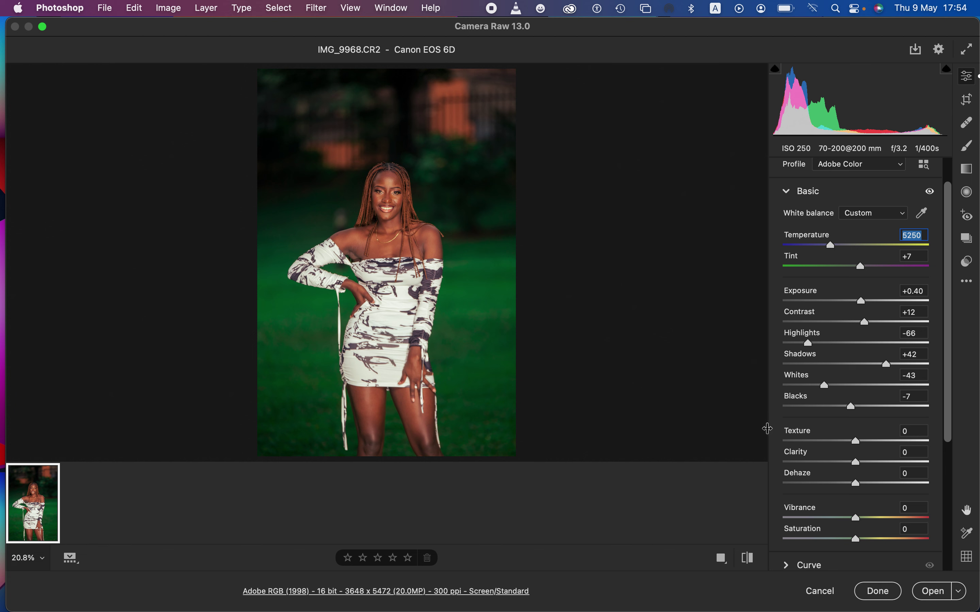
pyautogui.click(751, 559)
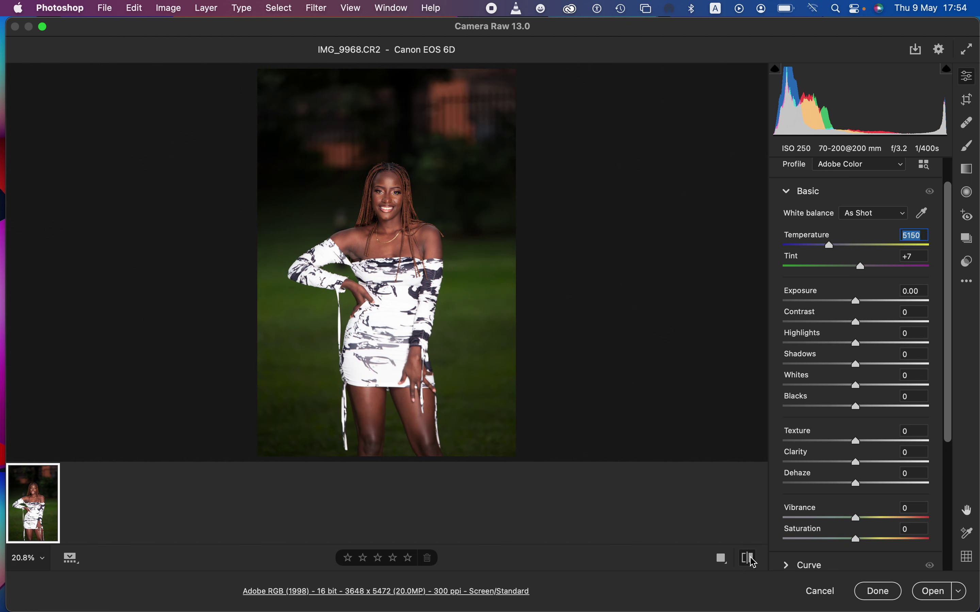
pyautogui.click(752, 559)
pyautogui.click(751, 558)
pyautogui.click(752, 559)
pyautogui.click(753, 559)
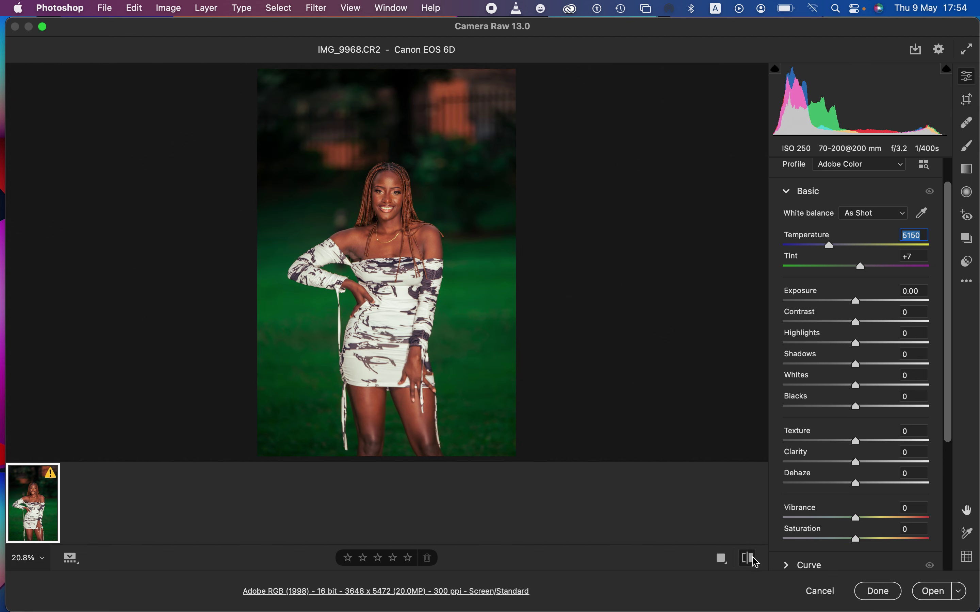
pyautogui.click(754, 561)
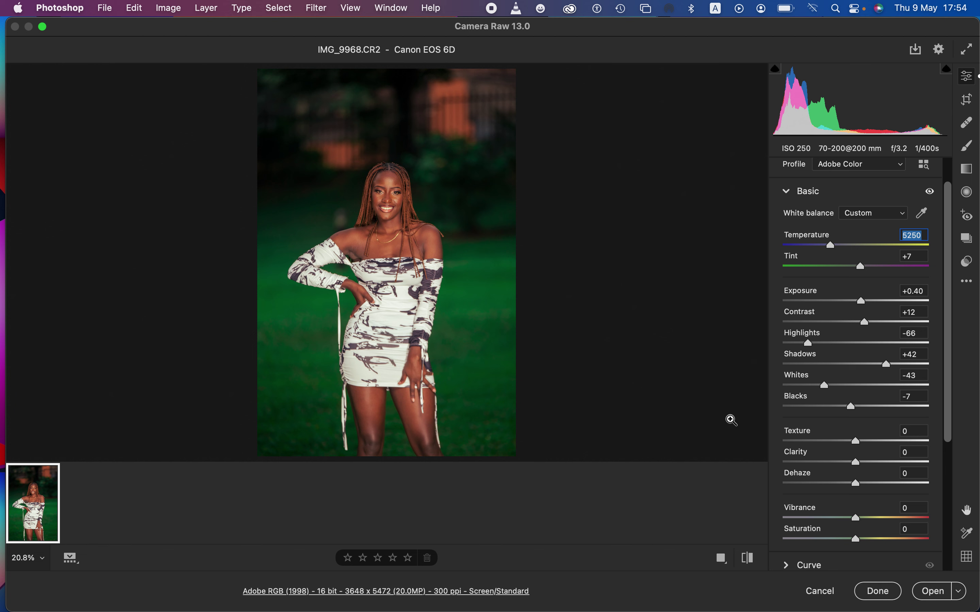
# Step: Open the graded IMG_9968.CR2 in Photoshop
pyautogui.click(929, 595)
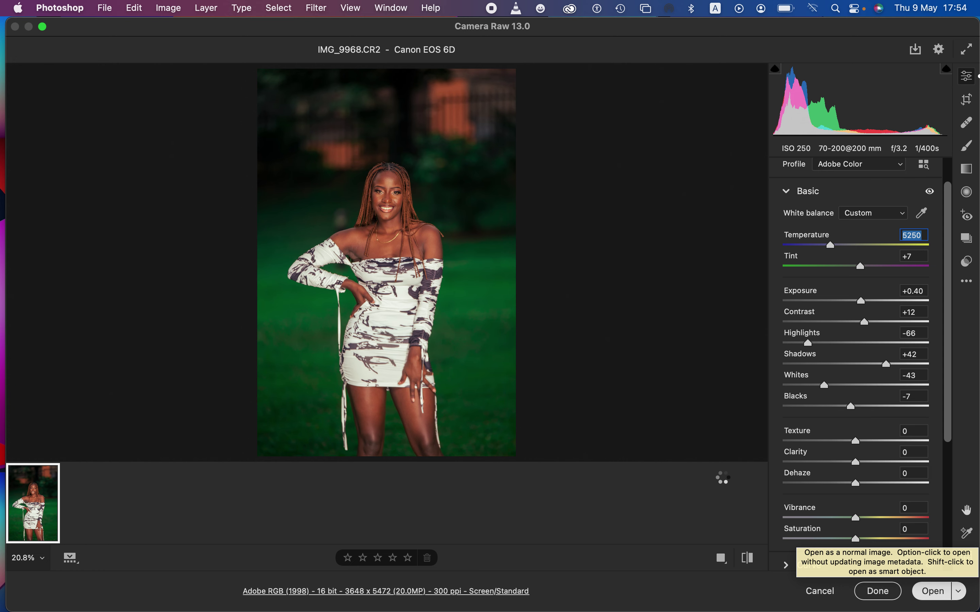